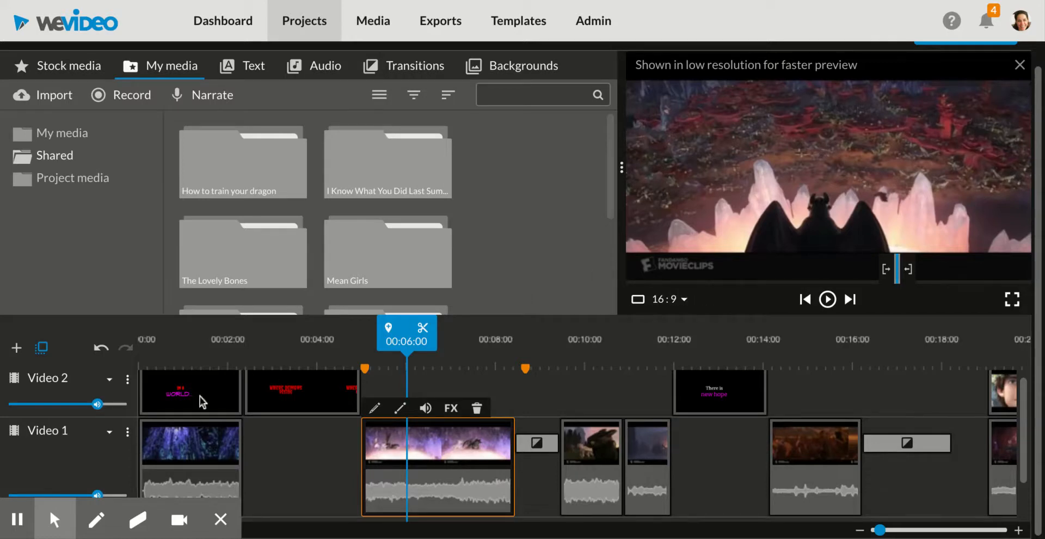
- Switch the Video 1 track to its small height, its medium height, and back to the tallest height with waveforms
{"action": "left_click", "coordinate": [110, 436]}
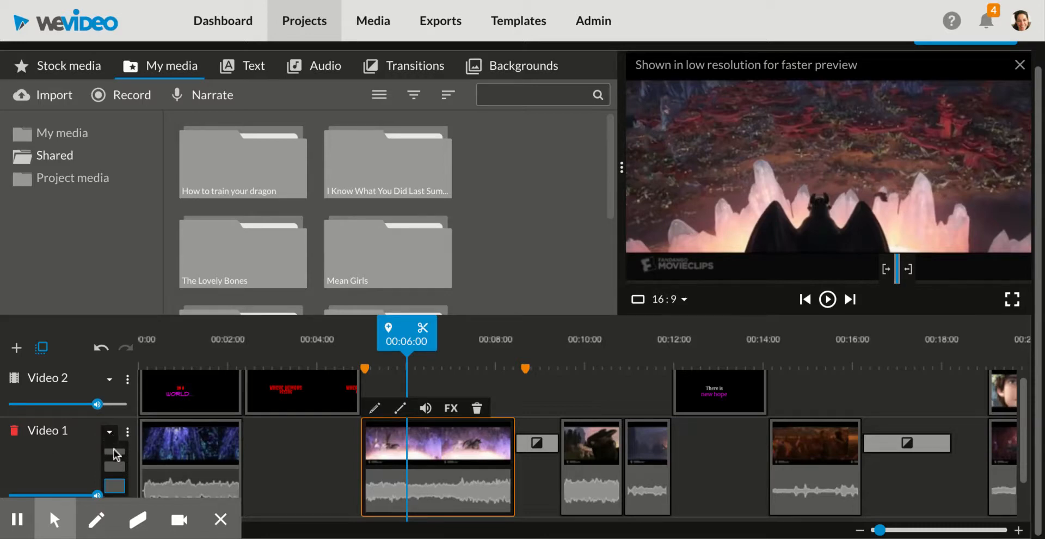
{"action": "left_click", "coordinate": [114, 451]}
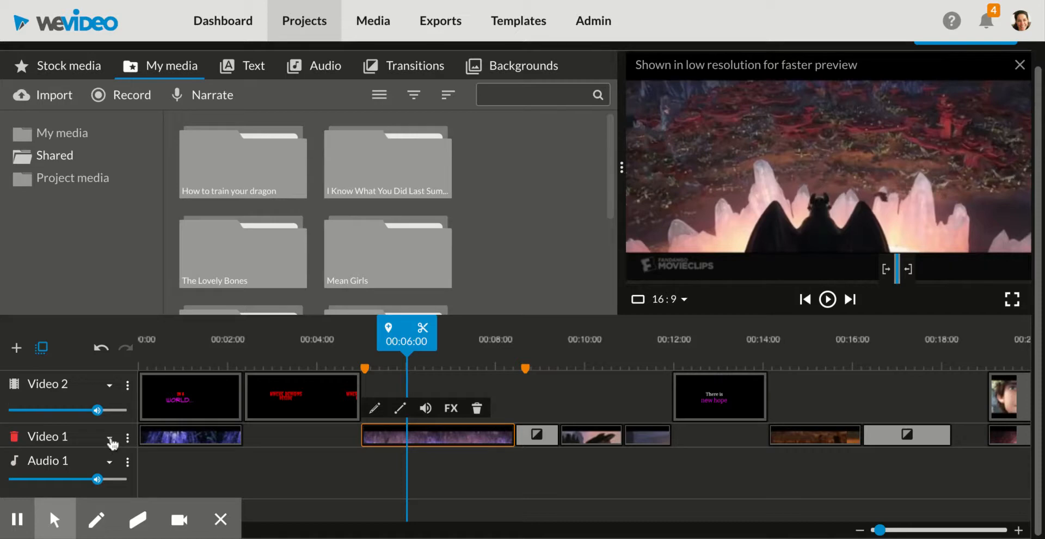
{"action": "left_click", "coordinate": [110, 440]}
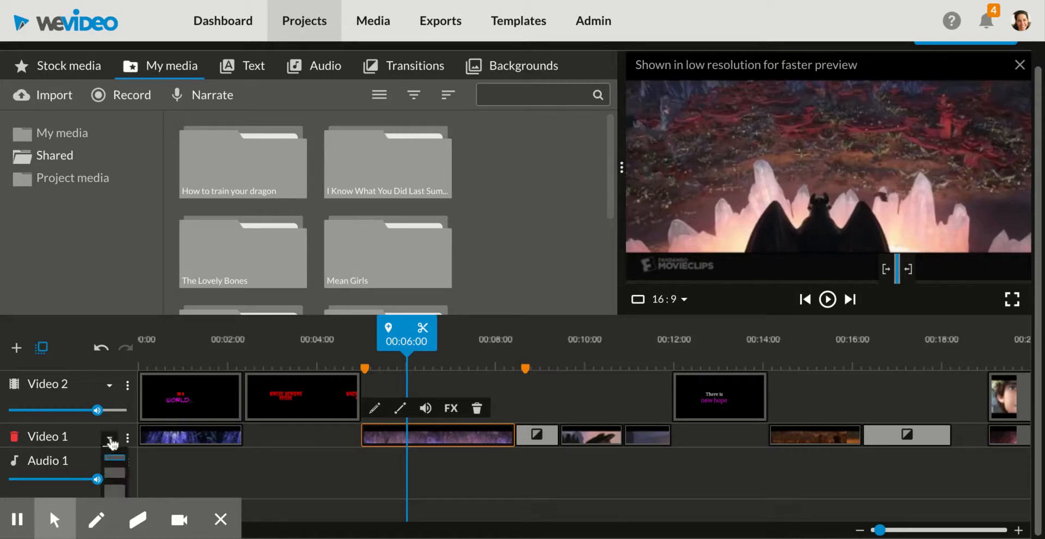
{"action": "left_click", "coordinate": [117, 474]}
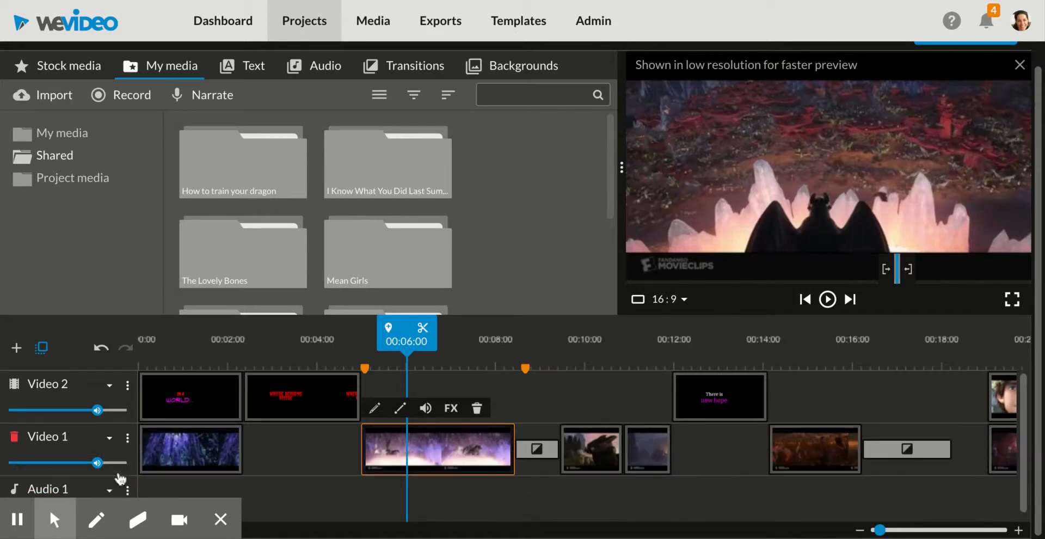
{"action": "left_click", "coordinate": [110, 440]}
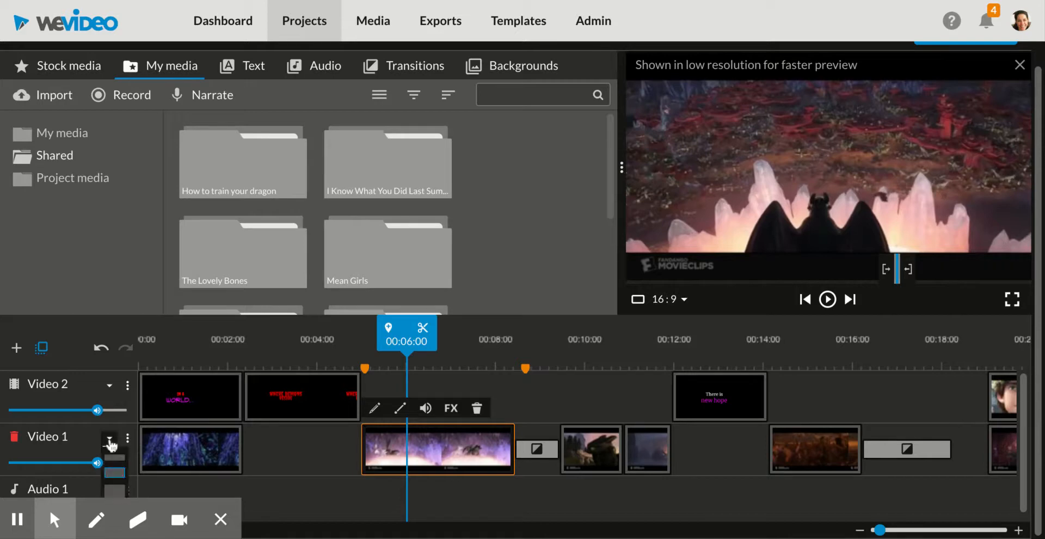
{"action": "left_click", "coordinate": [118, 492]}
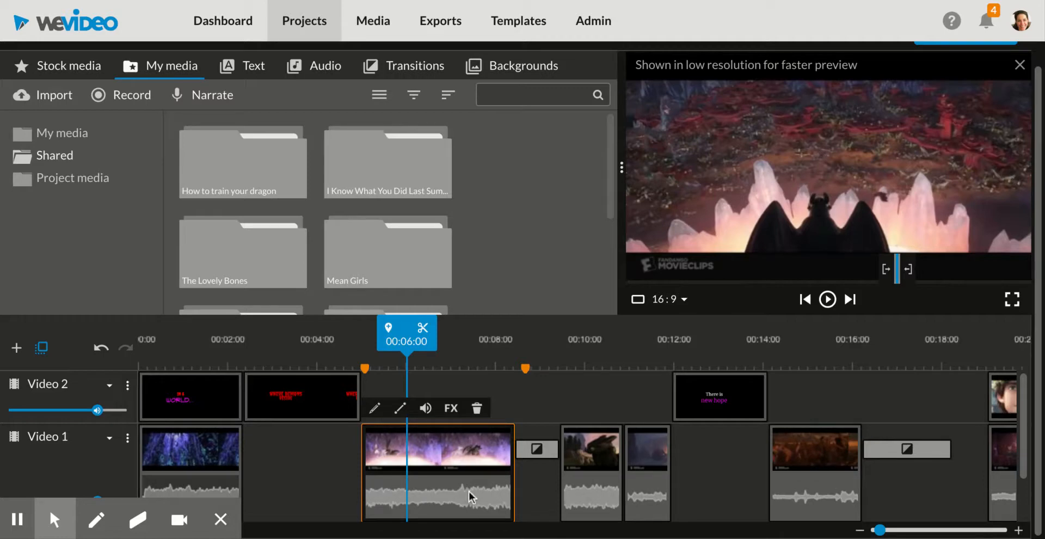
- Play back the Video 1 clip beginning near 00:05:01, stop playback, and return the playhead to 00:05:15
{"action": "left_click_drag", "start_coordinate": [425, 327], "coordinate": [382, 327]}
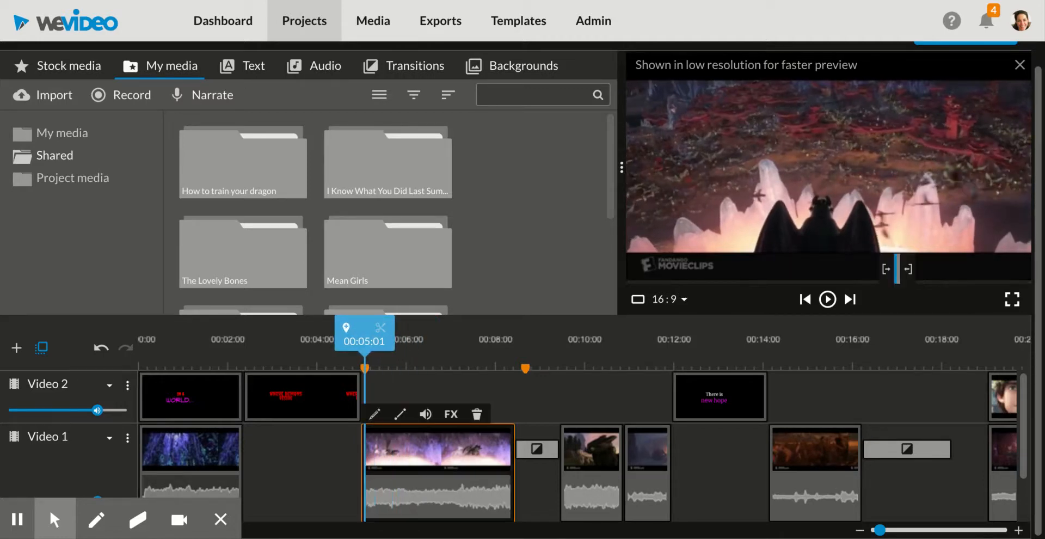
{"action": "key", "text": "space"}
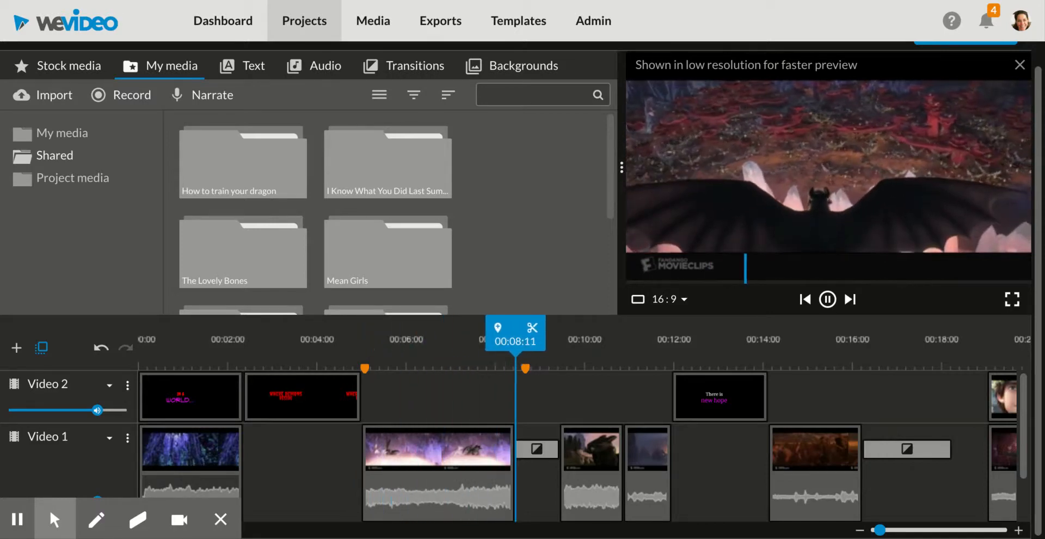
{"action": "key", "text": "space"}
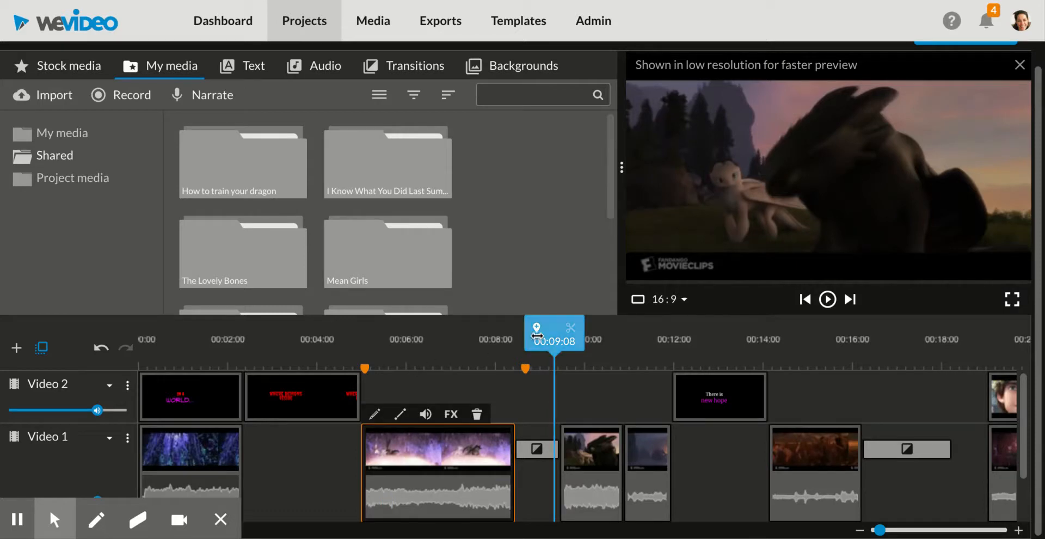
{"action": "left_click_drag", "start_coordinate": [556, 327], "coordinate": [389, 327]}
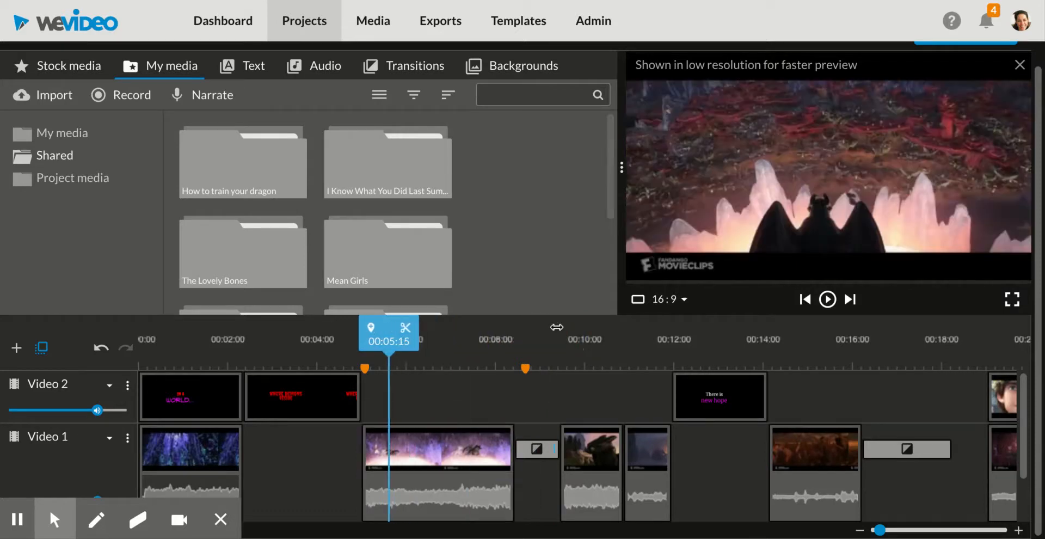
- Mute the audio of the Video 1 clip at 00:05:15 in its volume settings and save the changes
{"action": "double_click", "coordinate": [455, 494]}
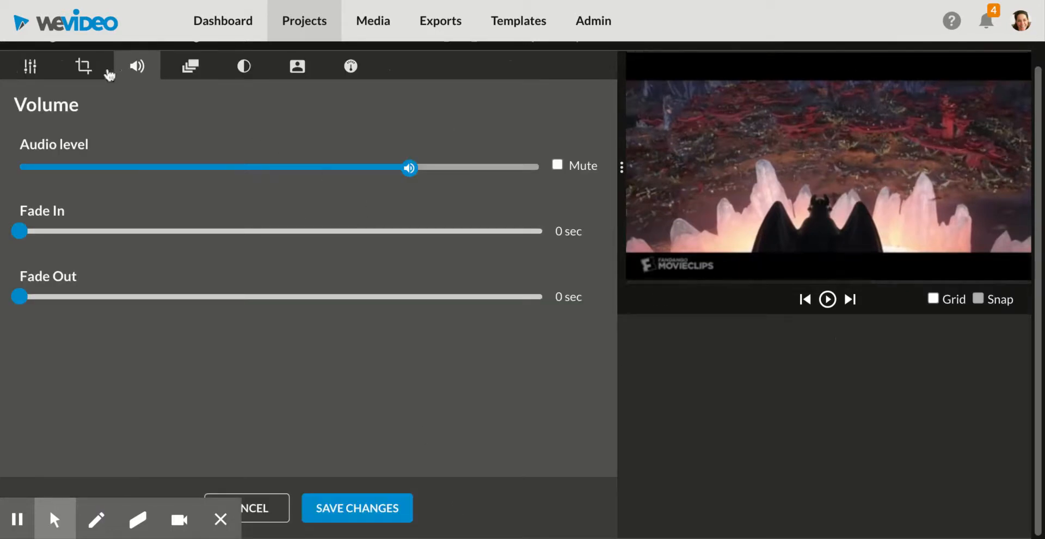
{"action": "left_click", "coordinate": [29, 65]}
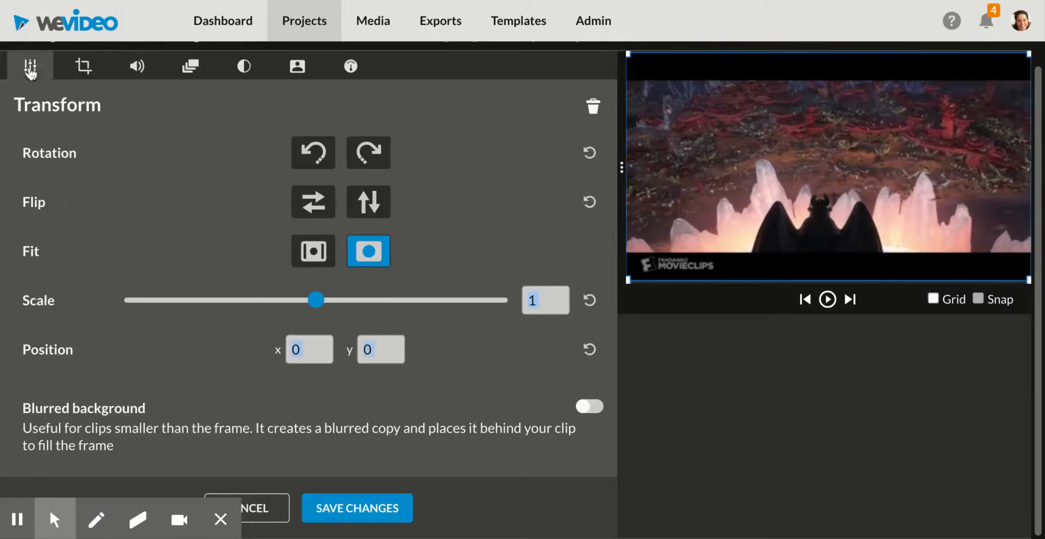
{"action": "left_click", "coordinate": [138, 69]}
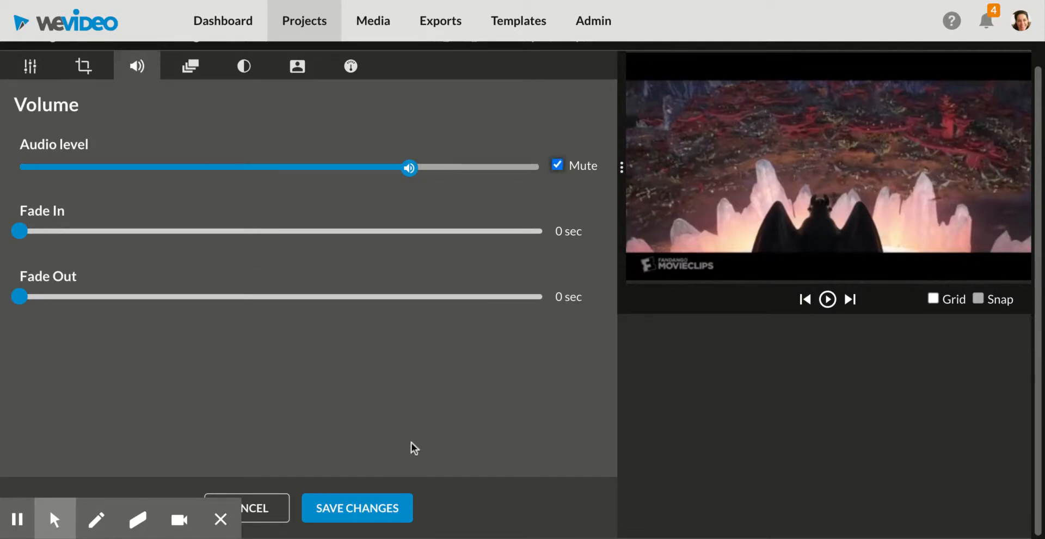
{"action": "left_click", "coordinate": [379, 512]}
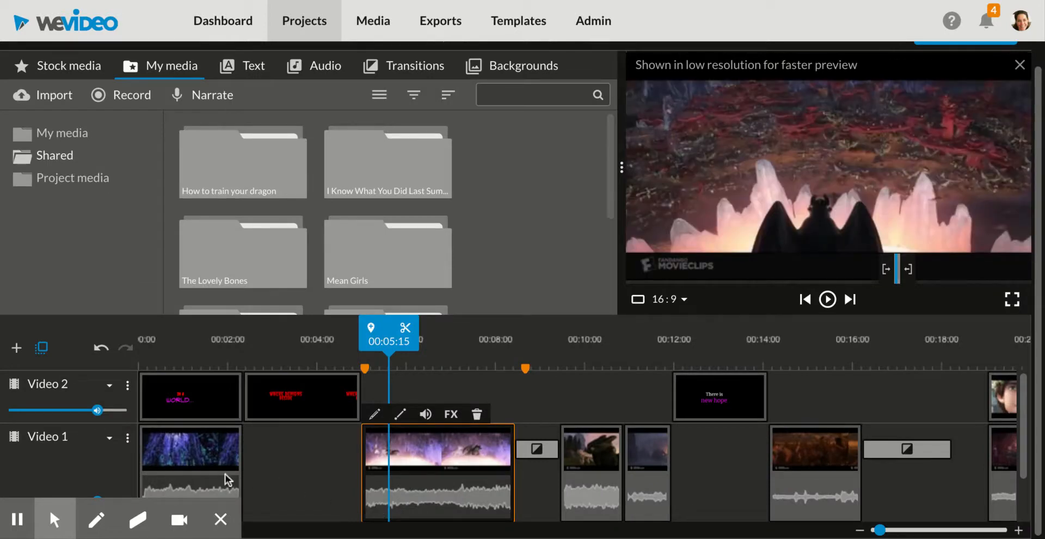
- Mute the entire Video 1 track and deselect the clip
{"action": "left_click", "coordinate": [127, 438]}
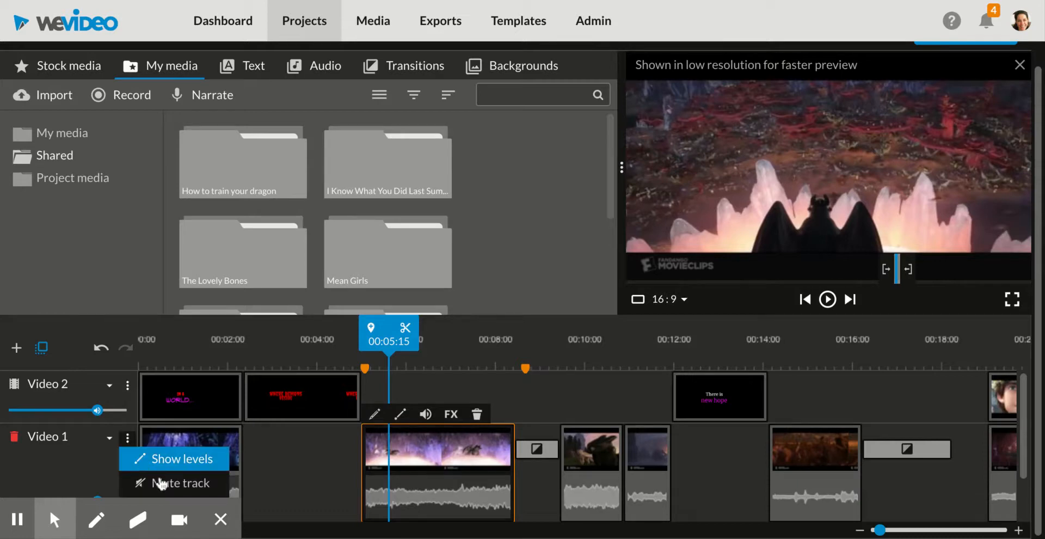
{"action": "left_click", "coordinate": [165, 484]}
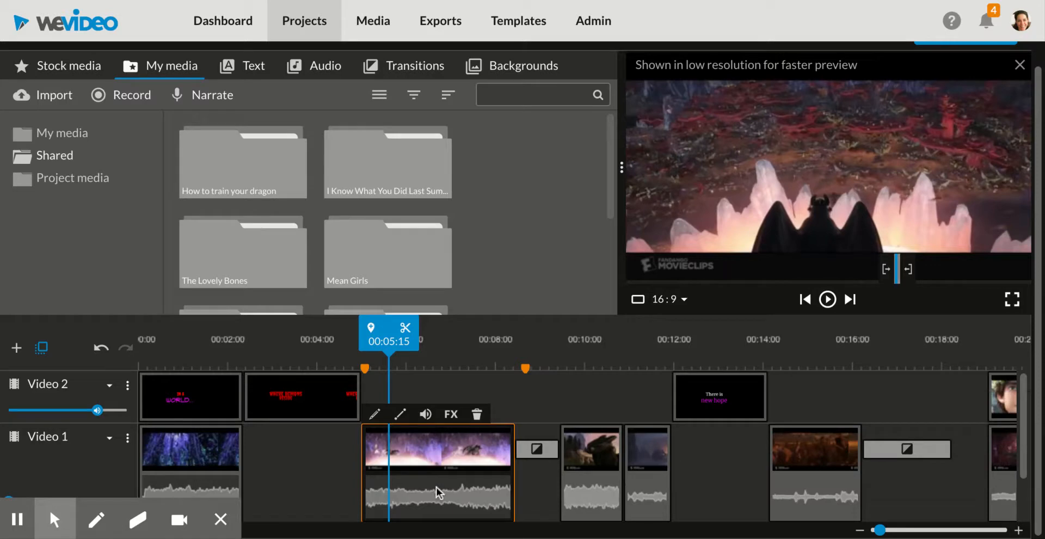
{"action": "left_click", "coordinate": [532, 488]}
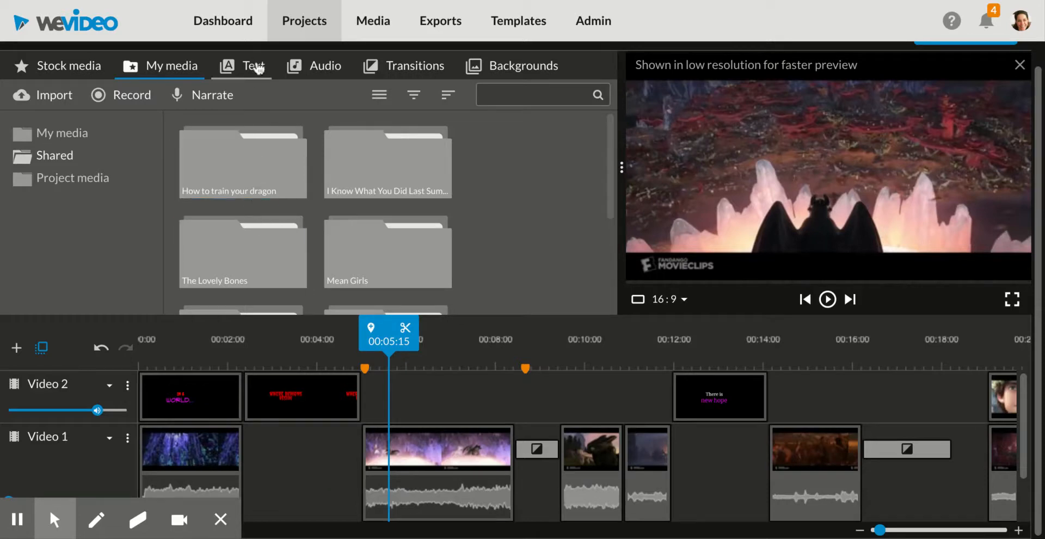
- Preview the Inspiration - Mega Music track from the free music library, stopping playback after a few seconds
{"action": "left_click", "coordinate": [330, 70]}
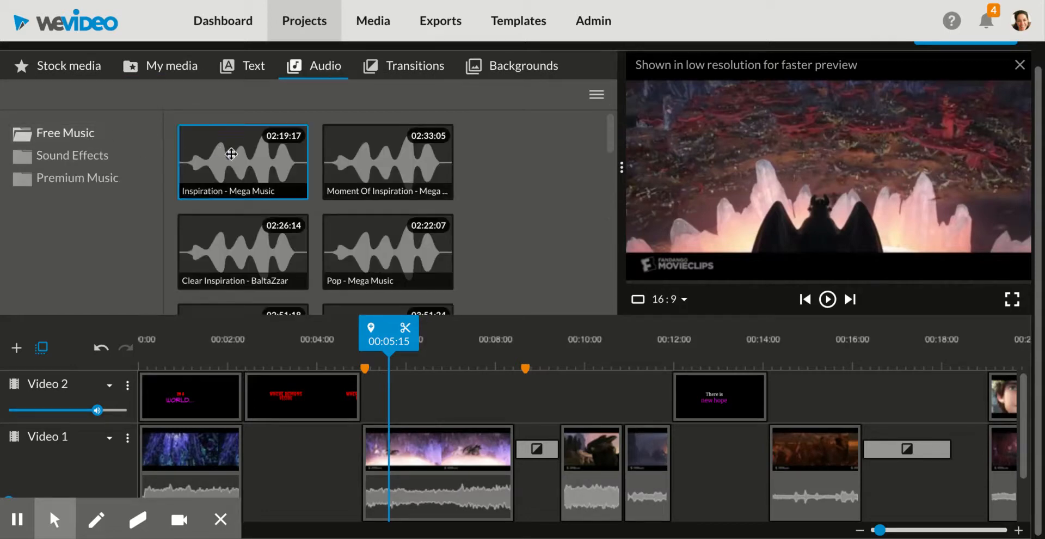
{"action": "left_click", "coordinate": [255, 181]}
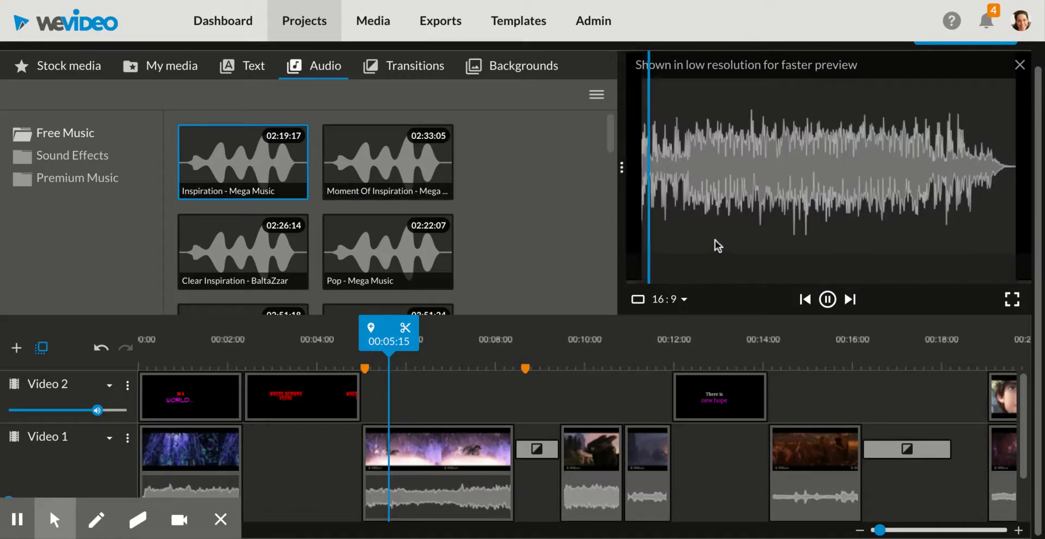
{"action": "left_click", "coordinate": [827, 300]}
- Look through the rest of the free music and preview the Mysterious Hip Hop track, stopping it after a few seconds
{"action": "scroll", "coordinate": [367, 212], "scroll_direction": "down", "scroll_amount": 3}
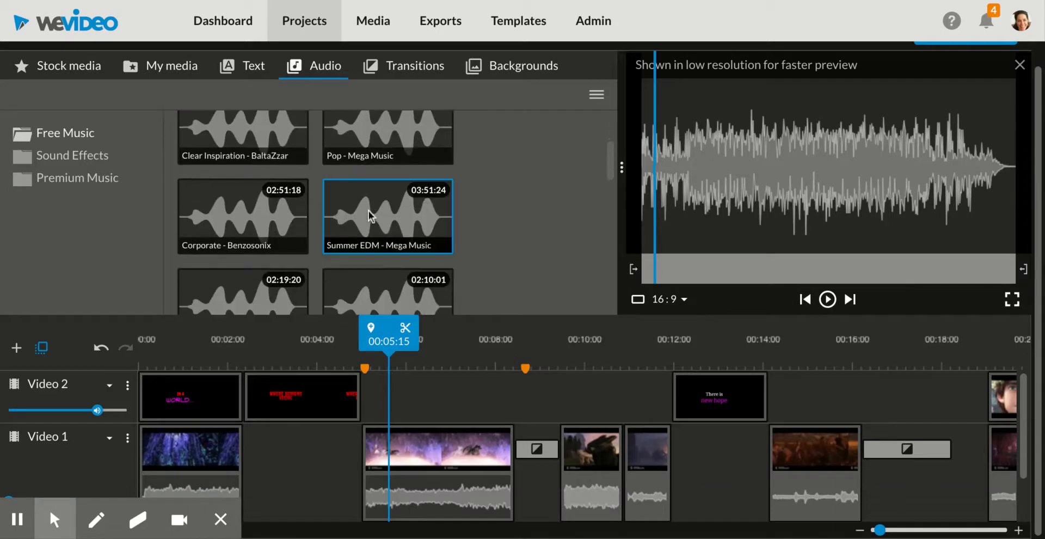
{"action": "scroll", "coordinate": [367, 210], "scroll_direction": "down", "scroll_amount": 8}
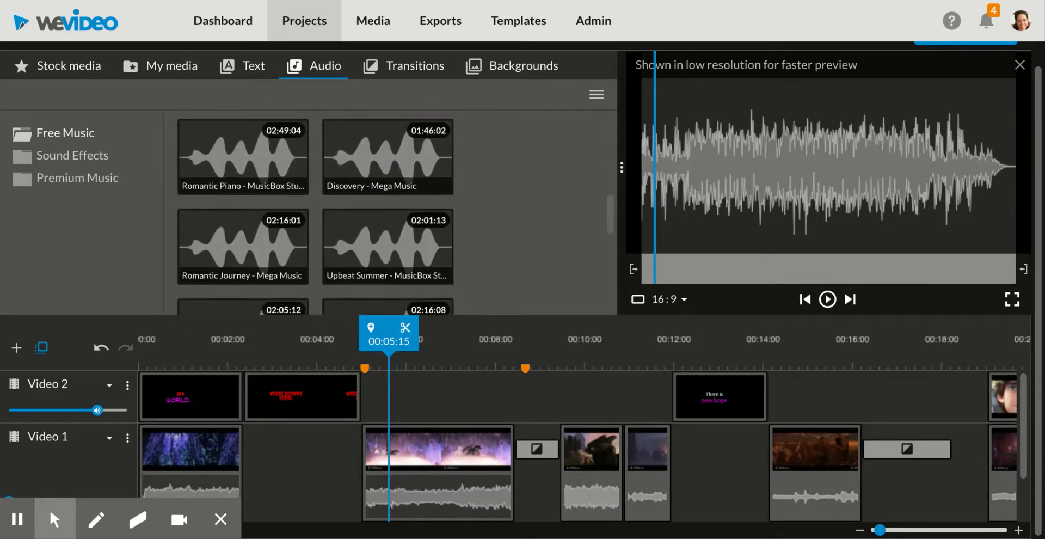
{"action": "scroll", "coordinate": [368, 211], "scroll_direction": "down", "scroll_amount": 5}
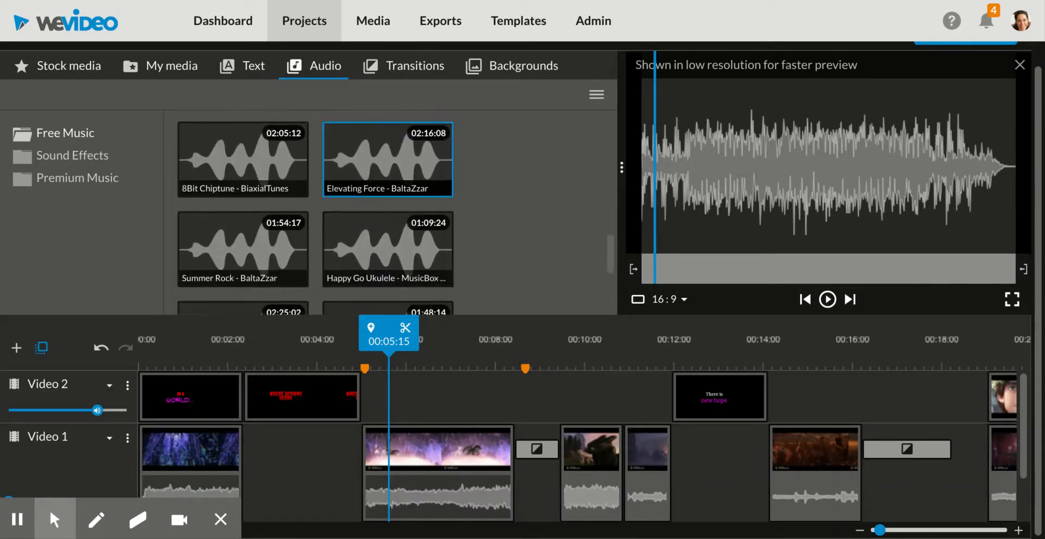
{"action": "scroll", "coordinate": [368, 210], "scroll_direction": "down", "scroll_amount": 2}
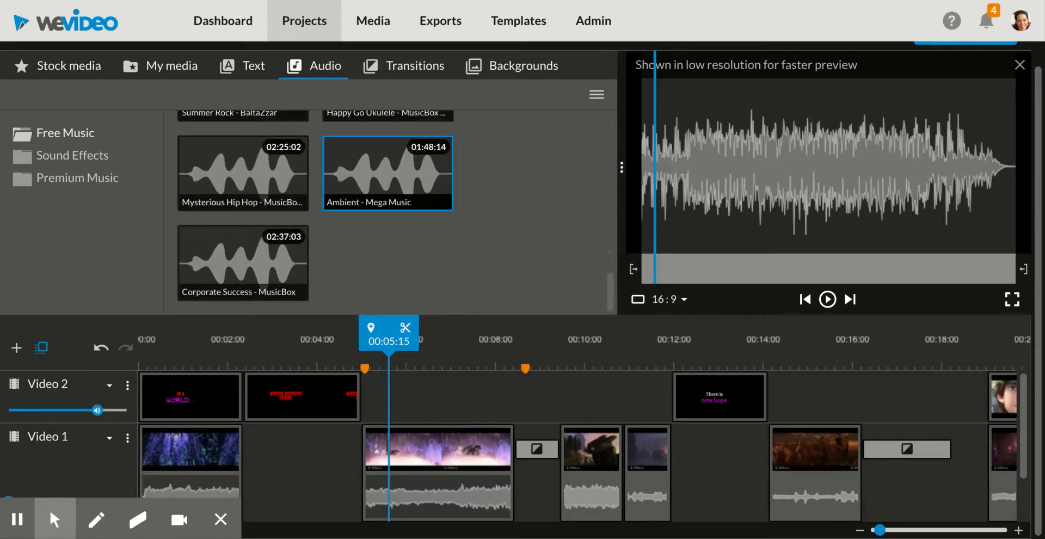
{"action": "left_click", "coordinate": [246, 182]}
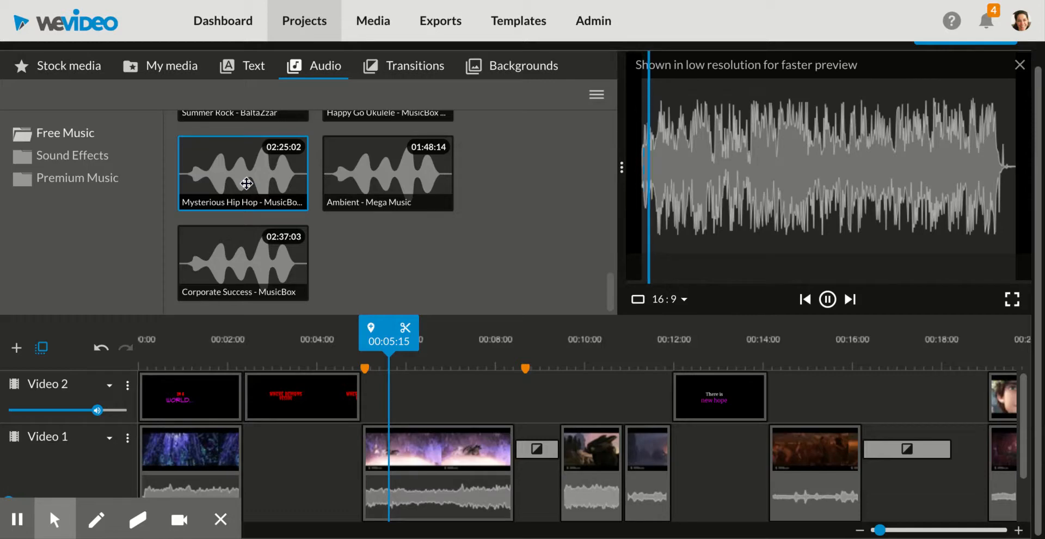
{"action": "left_click", "coordinate": [828, 300]}
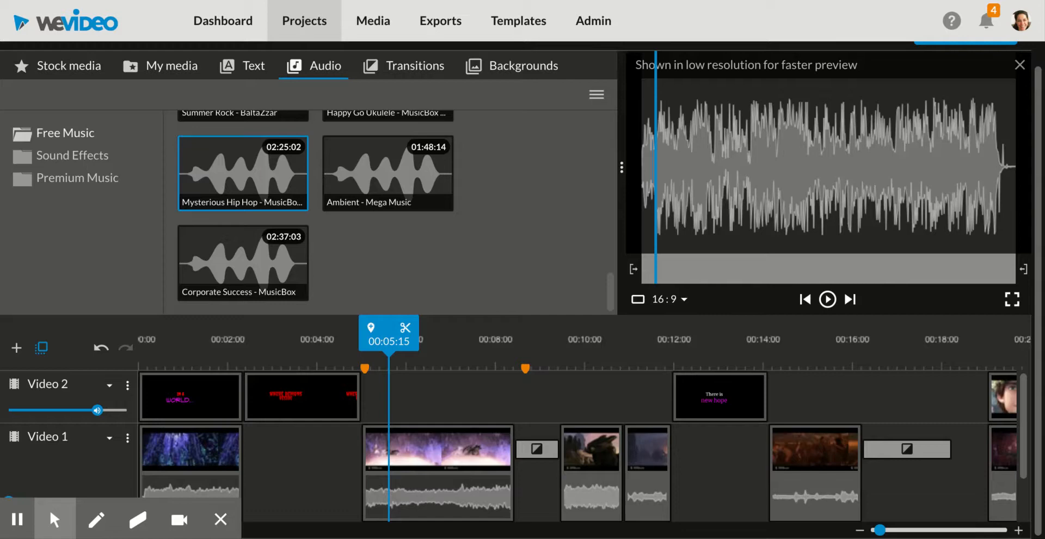
- Browse the sound effects categories and preview the Pigs sound from the Animals folder, stopping it after a few seconds
{"action": "left_click", "coordinate": [75, 158]}
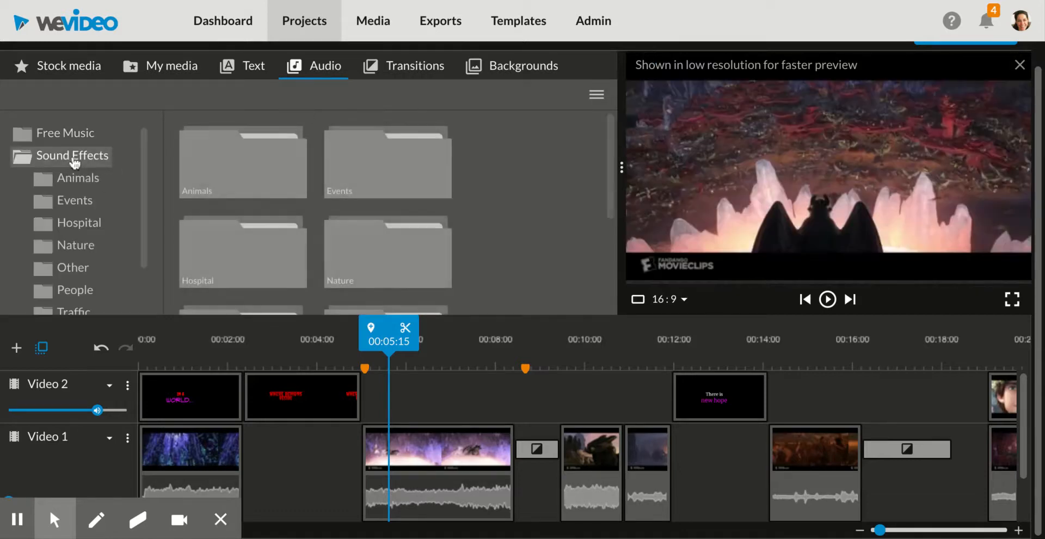
{"action": "scroll", "coordinate": [80, 221], "scroll_direction": "down", "scroll_amount": 2}
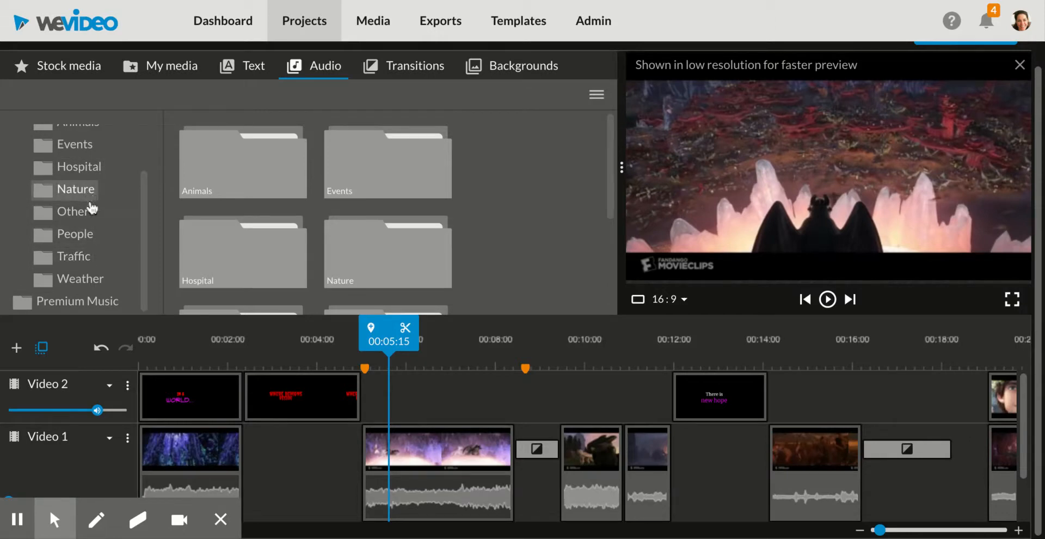
{"action": "scroll", "coordinate": [279, 209], "scroll_direction": "down", "scroll_amount": 2}
{"action": "scroll", "coordinate": [280, 209], "scroll_direction": "down", "scroll_amount": 2}
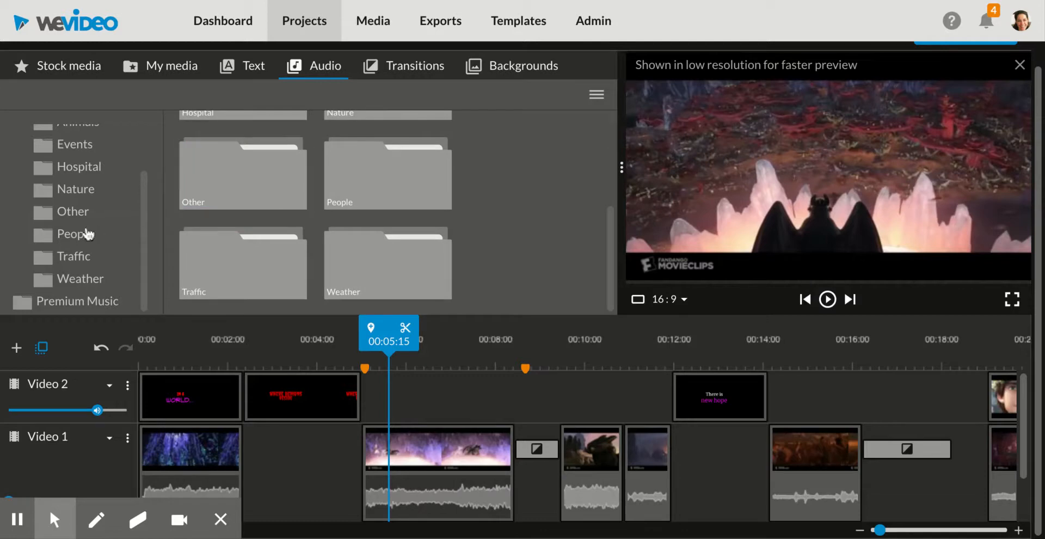
{"action": "scroll", "coordinate": [80, 233], "scroll_direction": "up", "scroll_amount": 2}
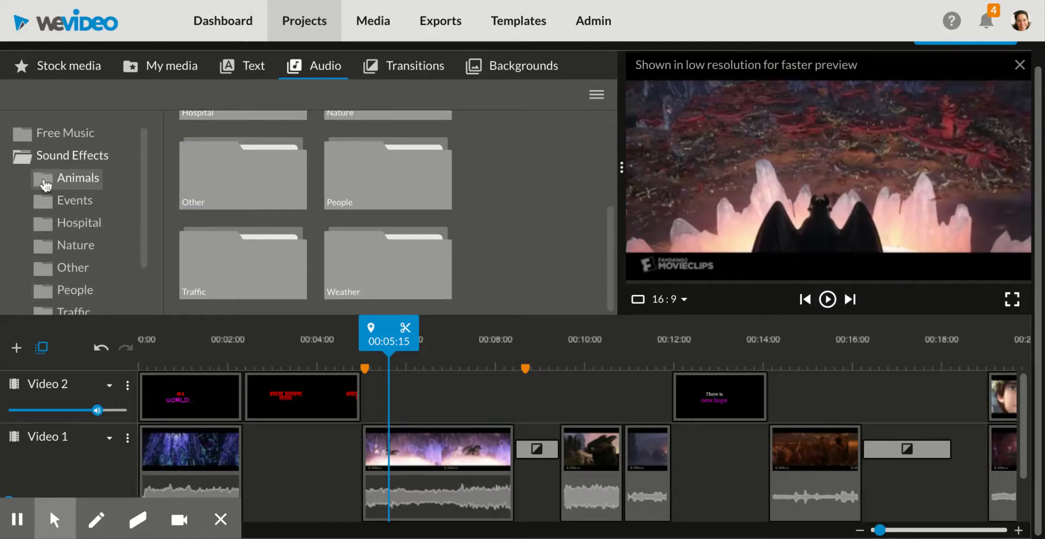
{"action": "left_click", "coordinate": [46, 180]}
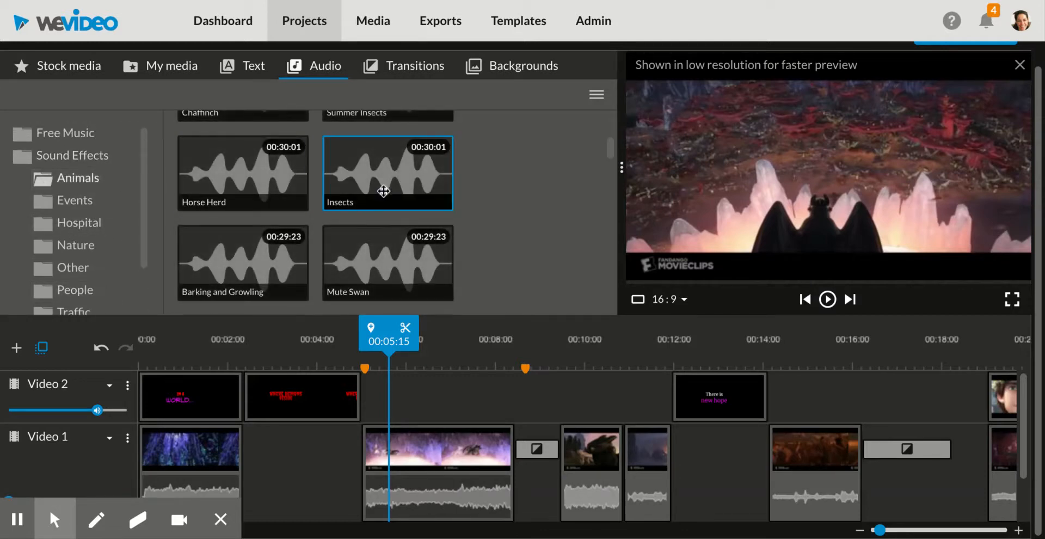
{"action": "scroll", "coordinate": [384, 201], "scroll_direction": "up", "scroll_amount": 3}
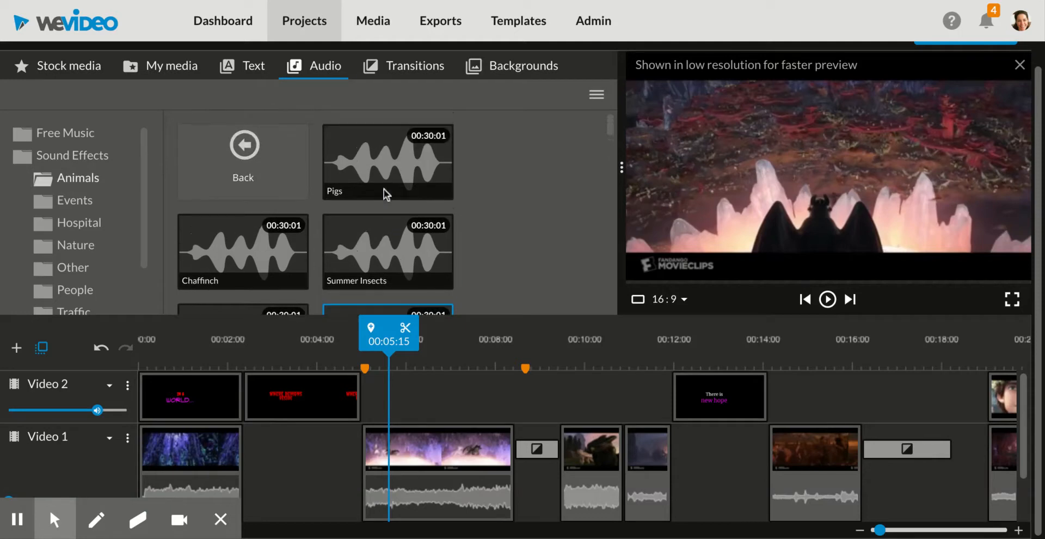
{"action": "left_click", "coordinate": [390, 157]}
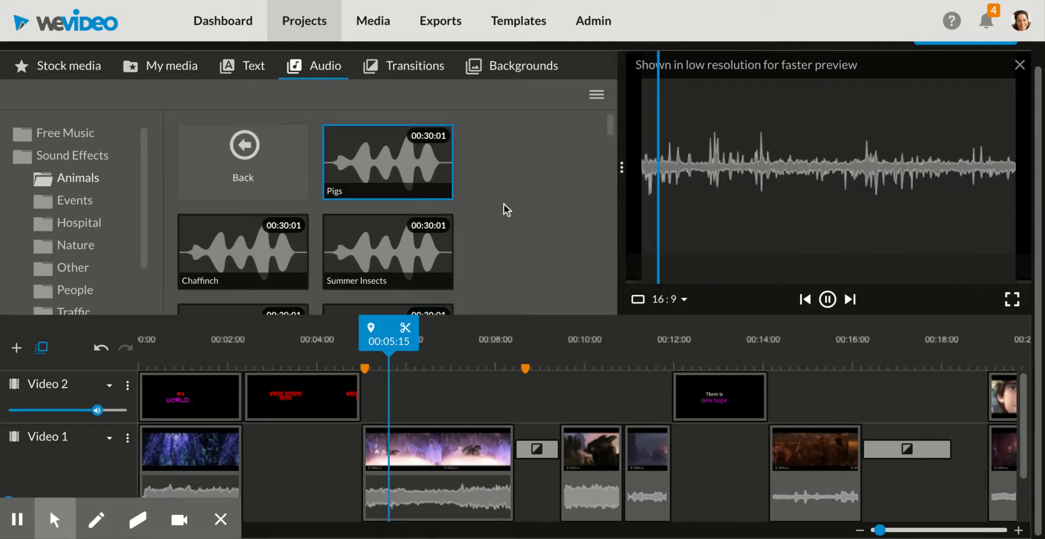
{"action": "left_click", "coordinate": [827, 299]}
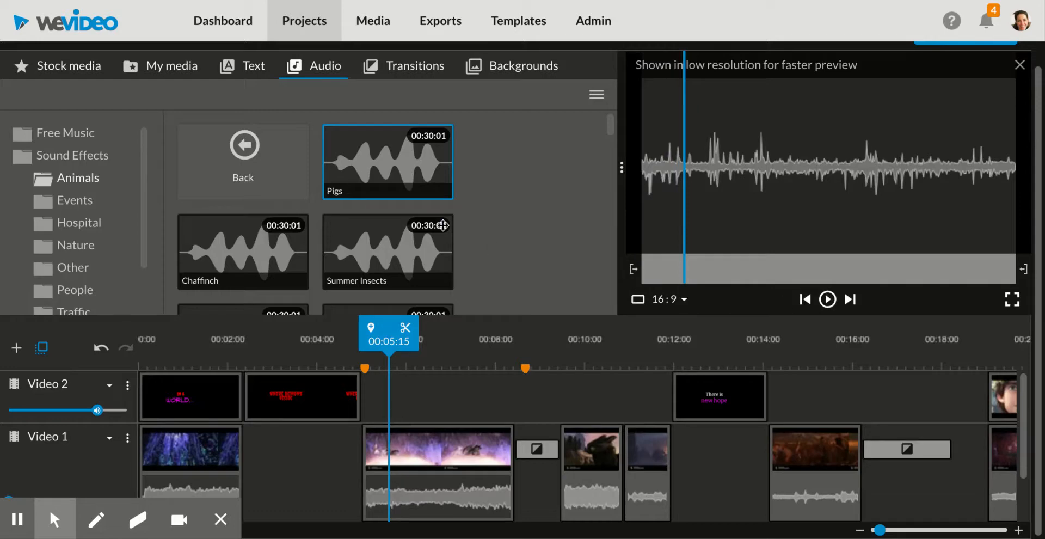
- Add the Mysterious Hip Hop track from the free music library to the Audio 1 track, starting at about 00:01:05
{"action": "left_click", "coordinate": [55, 157]}
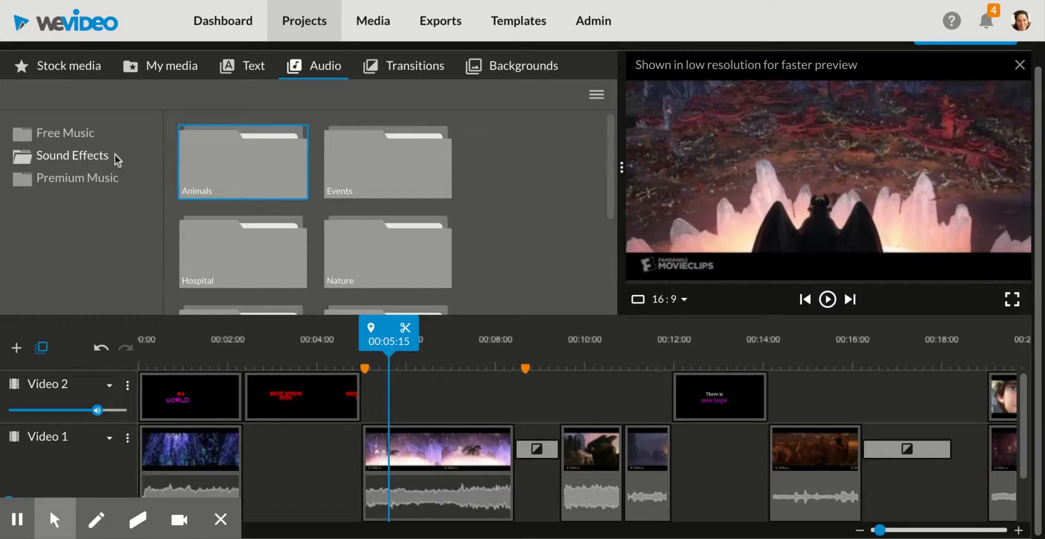
{"action": "left_click", "coordinate": [75, 137]}
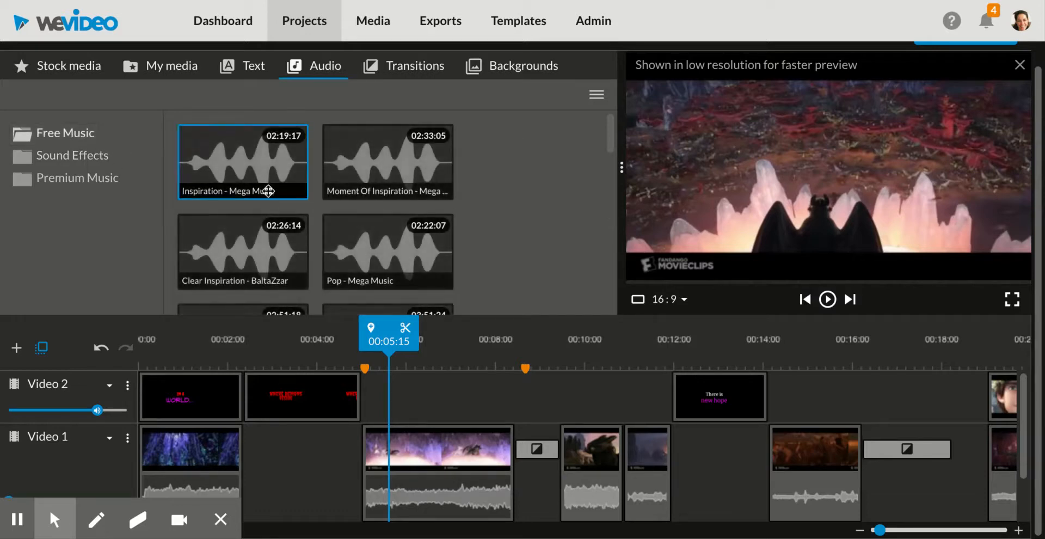
{"action": "scroll", "coordinate": [269, 202], "scroll_direction": "down", "scroll_amount": 3}
{"action": "scroll", "coordinate": [268, 202], "scroll_direction": "down", "scroll_amount": 6}
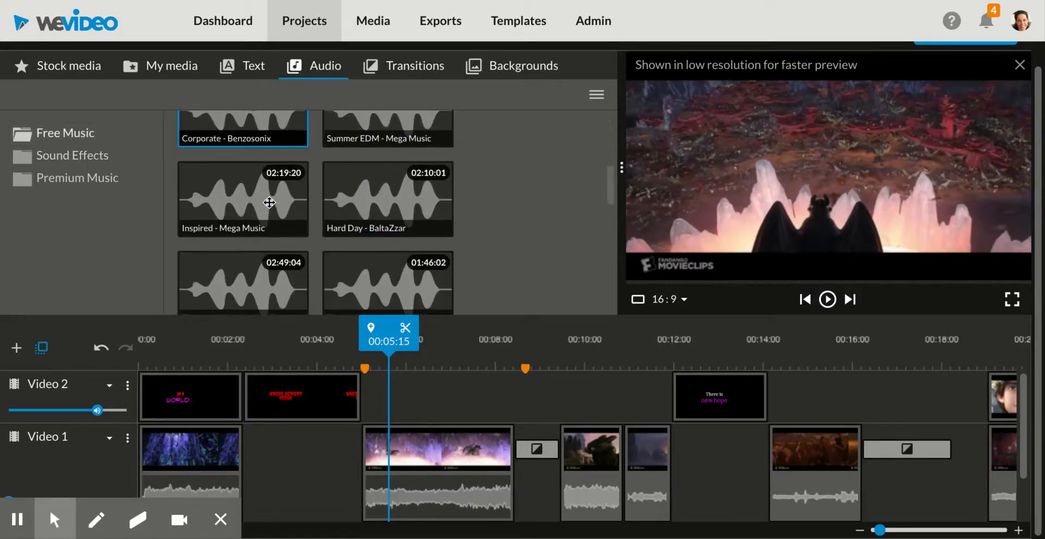
{"action": "scroll", "coordinate": [245, 234], "scroll_direction": "down", "scroll_amount": 5}
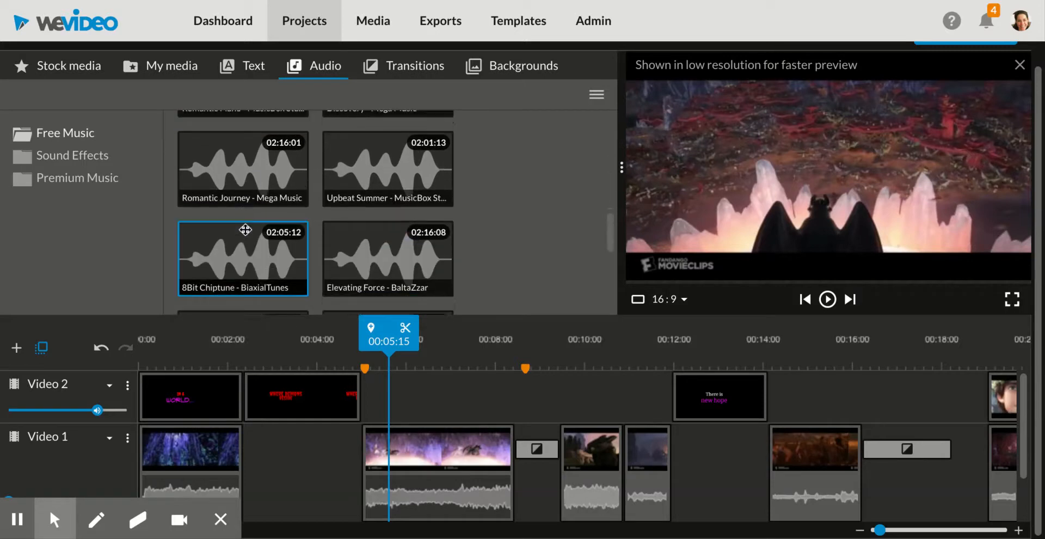
{"action": "left_click", "coordinate": [245, 230]}
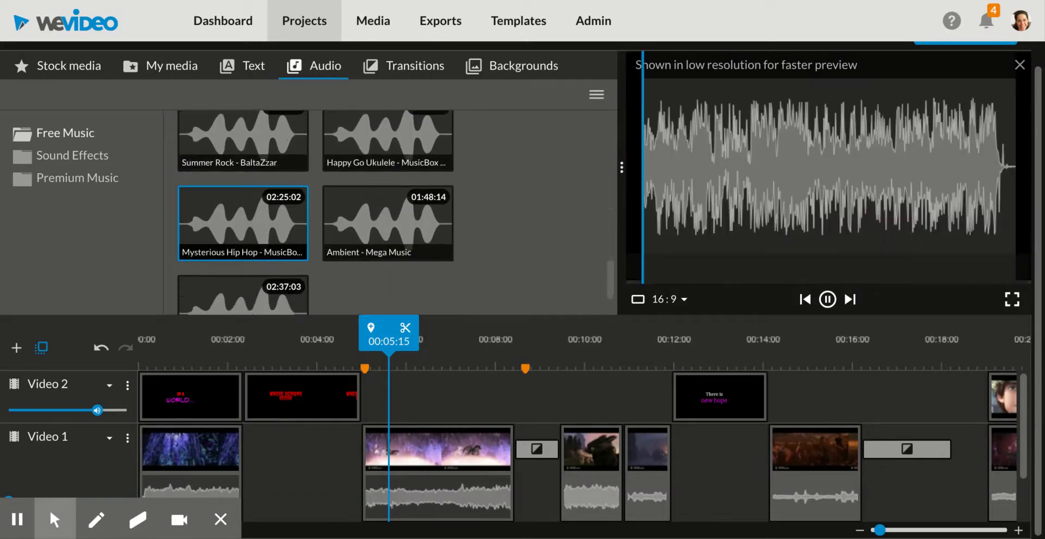
{"action": "left_click_drag", "start_coordinate": [245, 229], "coordinate": [214, 479]}
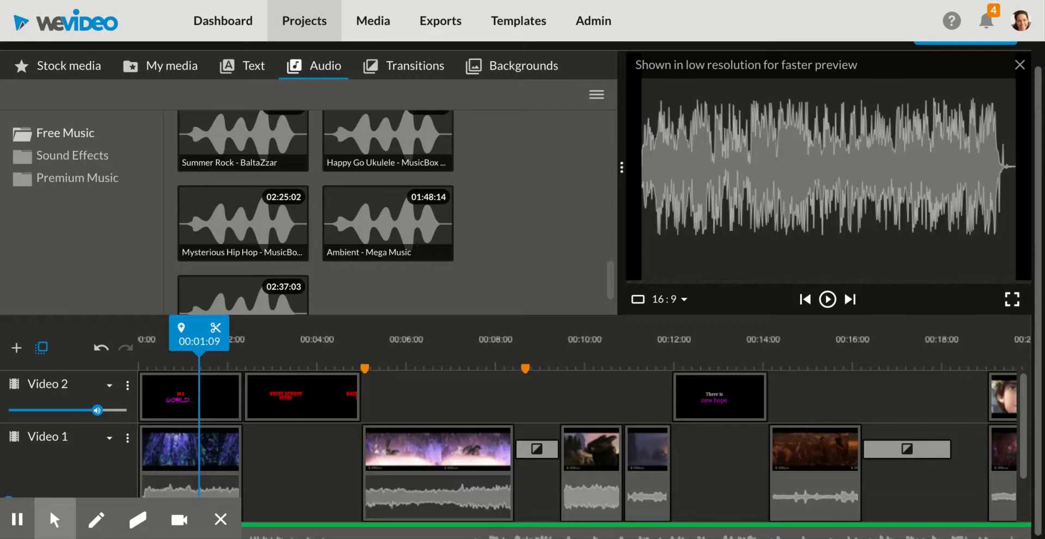
{"action": "left_click_drag", "start_coordinate": [214, 530], "coordinate": [213, 471]}
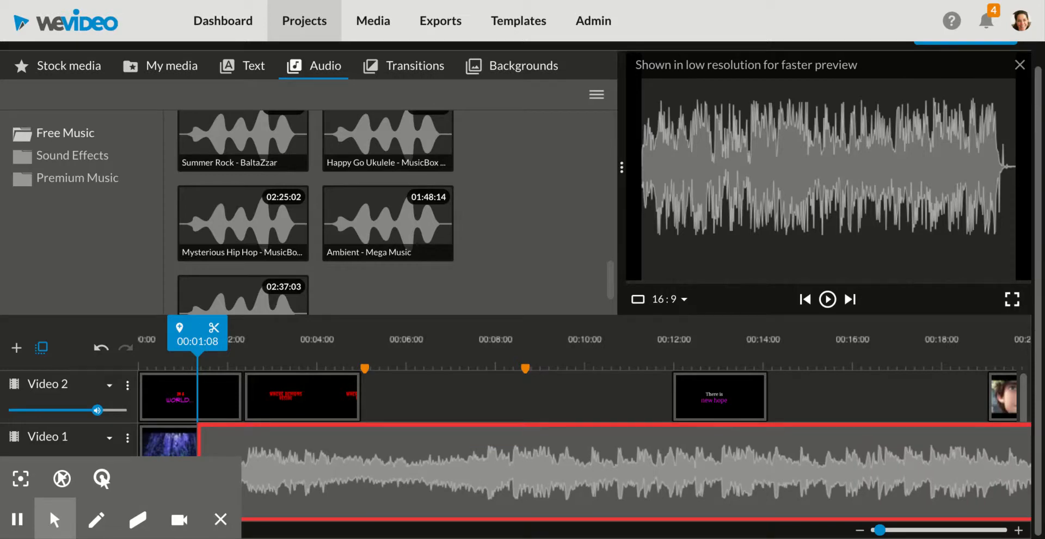
{"action": "left_click_drag", "start_coordinate": [213, 471], "coordinate": [208, 531]}
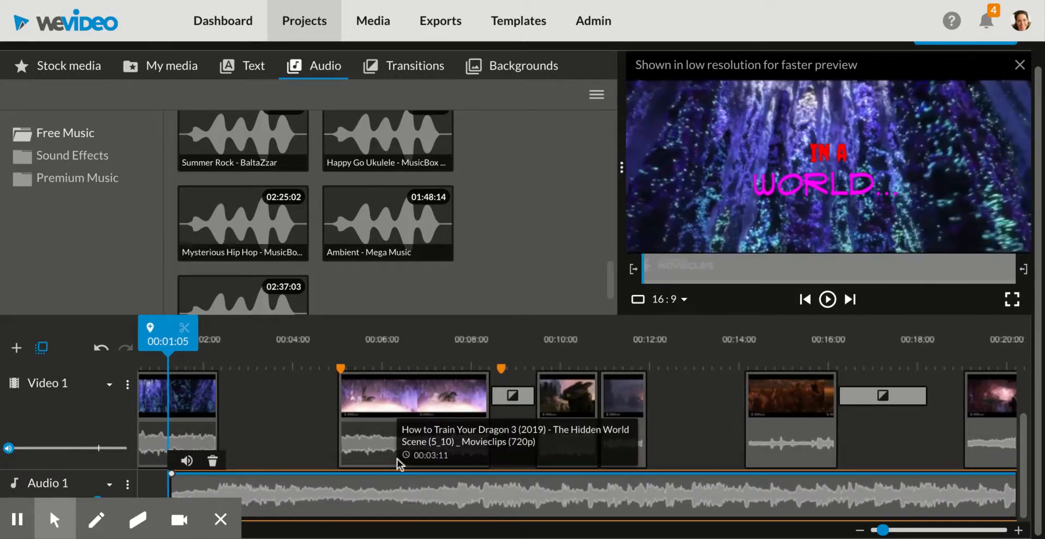
- Preview the added music together with the video clips from about 4 seconds, stopping playback at about 11 seconds
{"action": "left_click", "coordinate": [325, 338]}
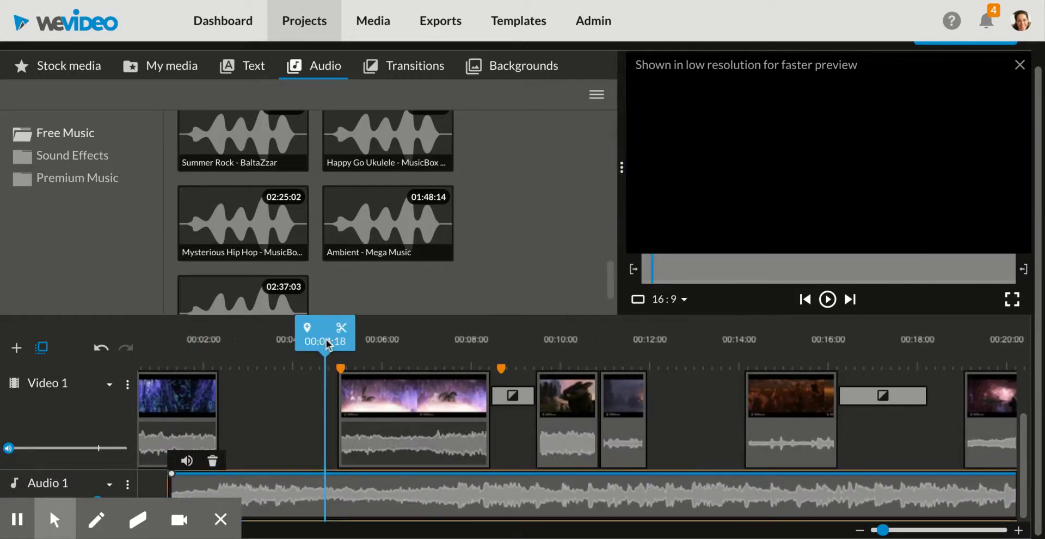
{"action": "key", "text": "space"}
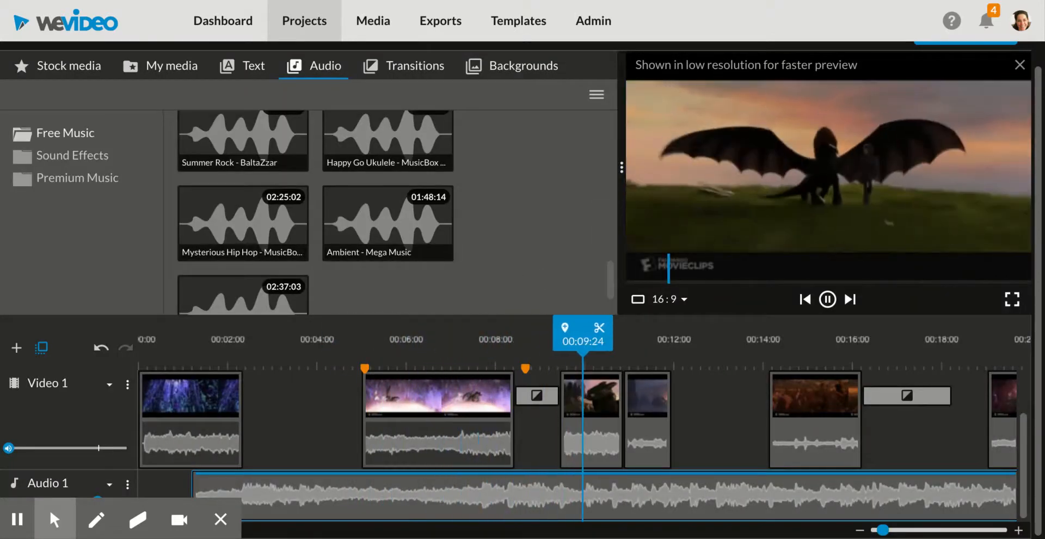
{"action": "key", "text": "space"}
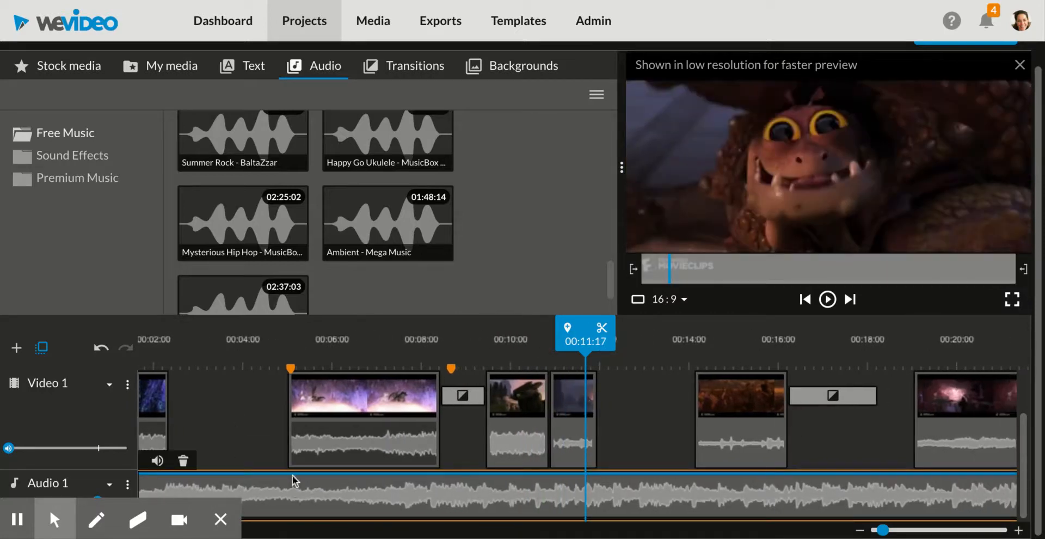
- Add a volume point on the music clip at about 5 seconds, lower it to 60%, and play back the change
{"action": "left_click_drag", "start_coordinate": [291, 473], "coordinate": [282, 491]}
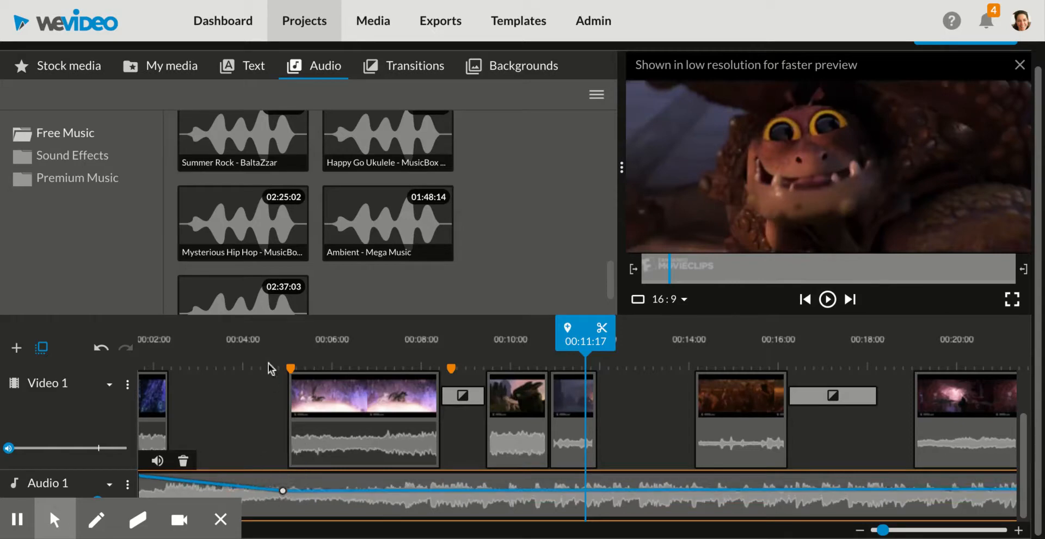
{"action": "left_click", "coordinate": [268, 354]}
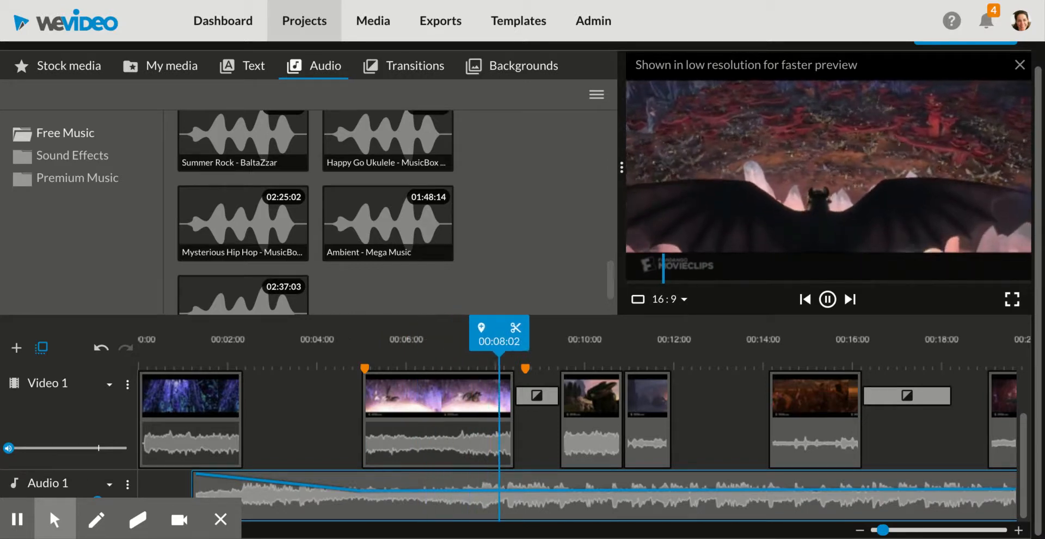
{"action": "key", "text": "space"}
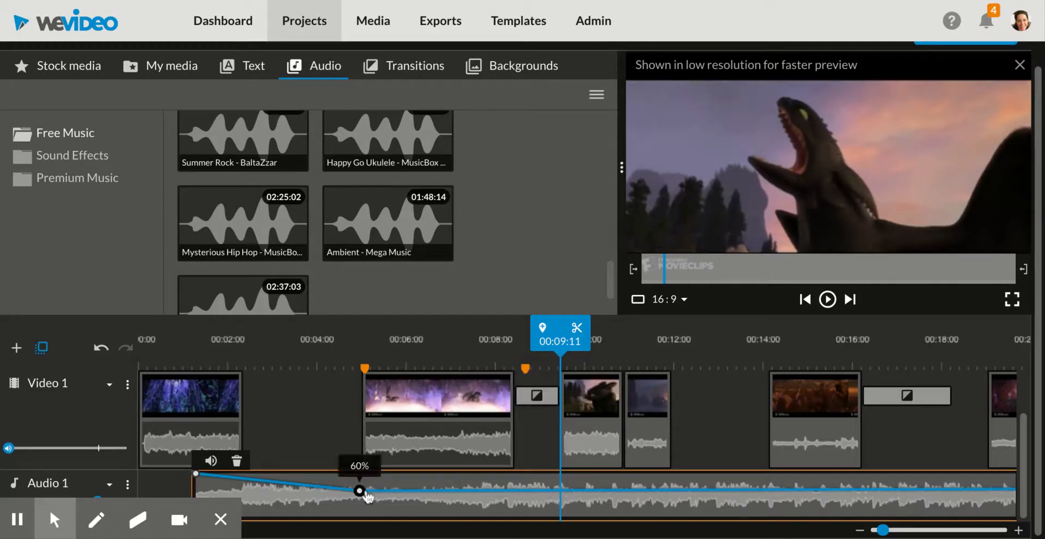
- Add volume points on the music clip of 61% at about 8 seconds and 0% at about 9 seconds, and play back the fade
{"action": "left_click", "coordinate": [511, 490]}
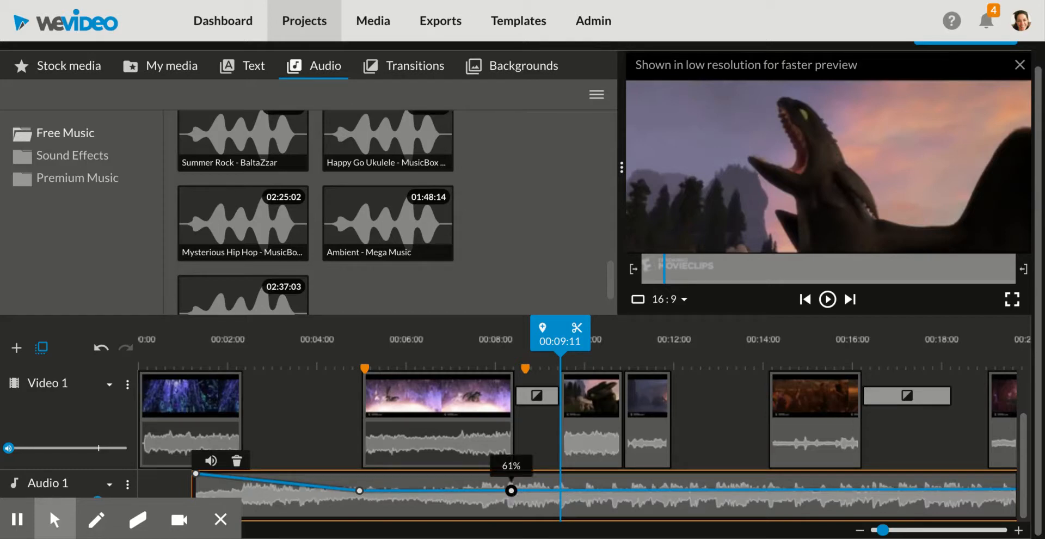
{"action": "left_click", "coordinate": [550, 490]}
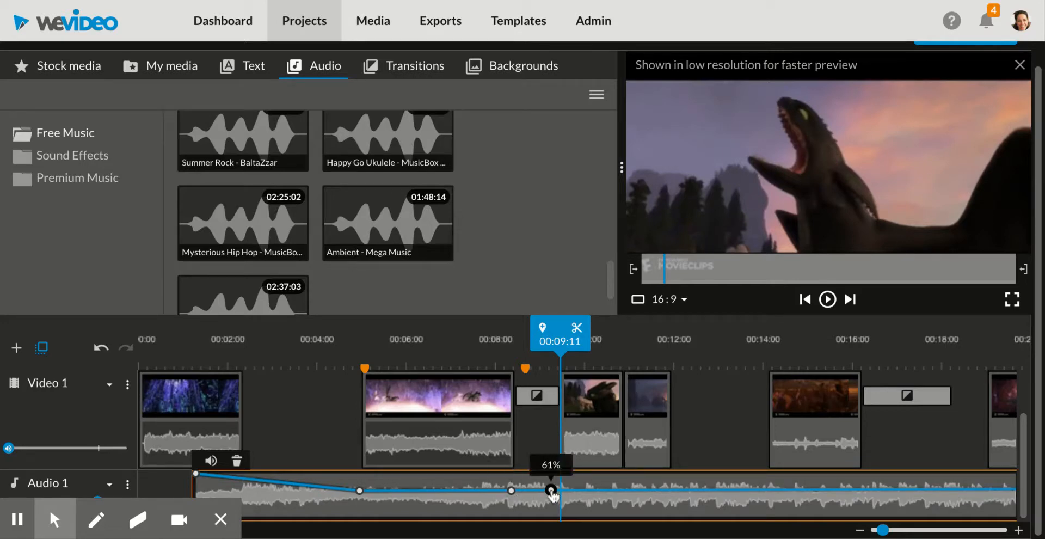
{"action": "left_click_drag", "start_coordinate": [551, 490], "coordinate": [547, 515]}
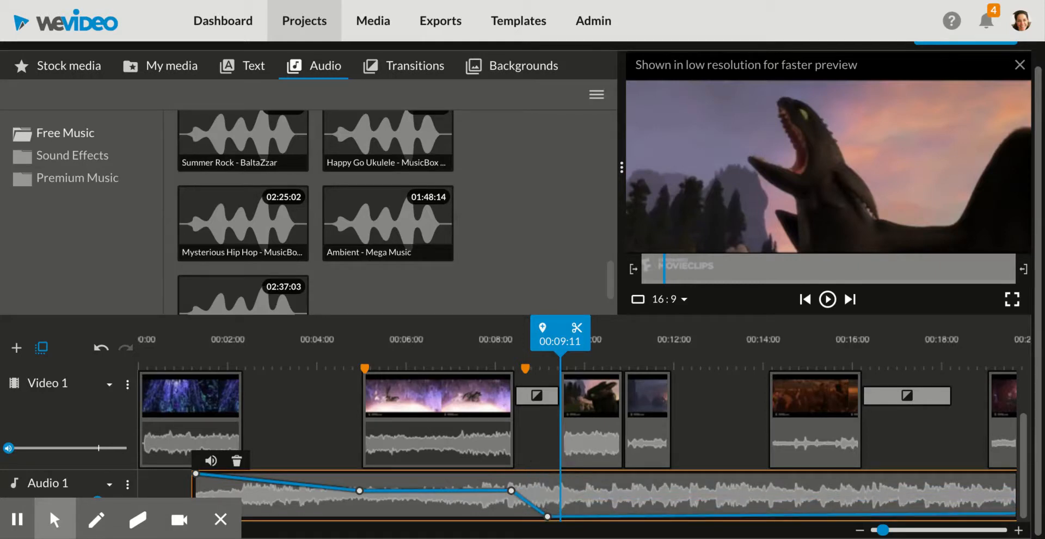
{"action": "left_click", "coordinate": [449, 347]}
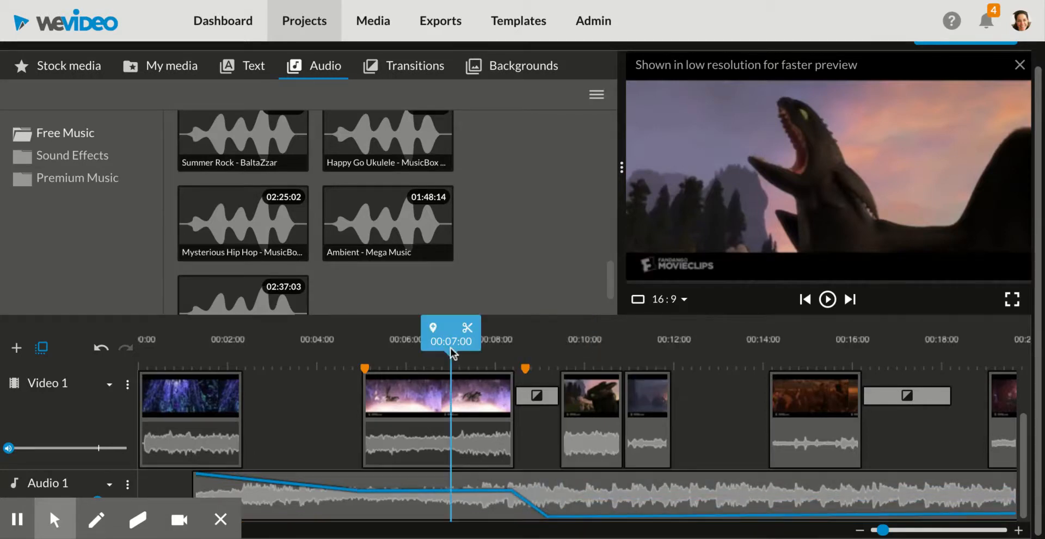
{"action": "key", "text": "space"}
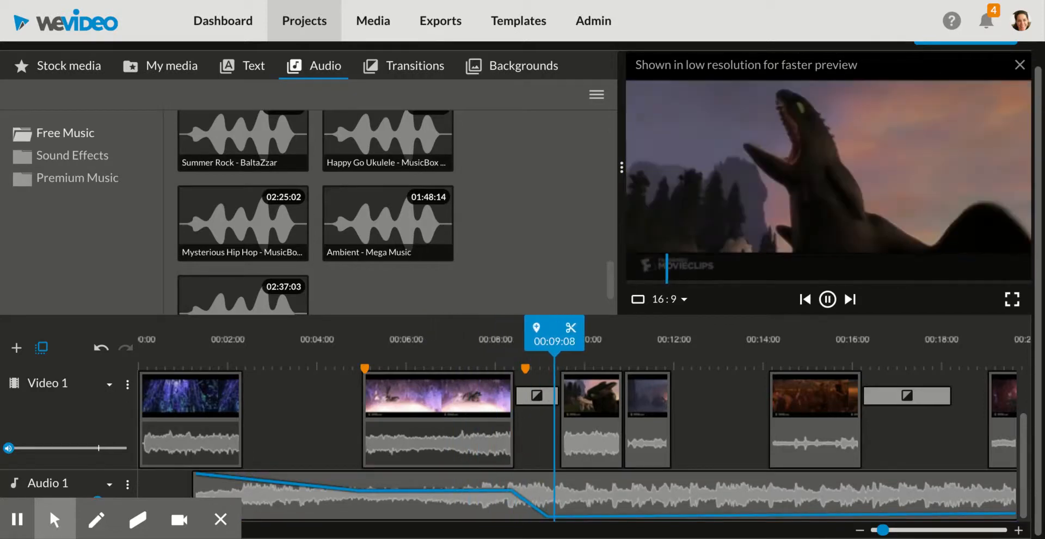
{"action": "left_click", "coordinate": [565, 480]}
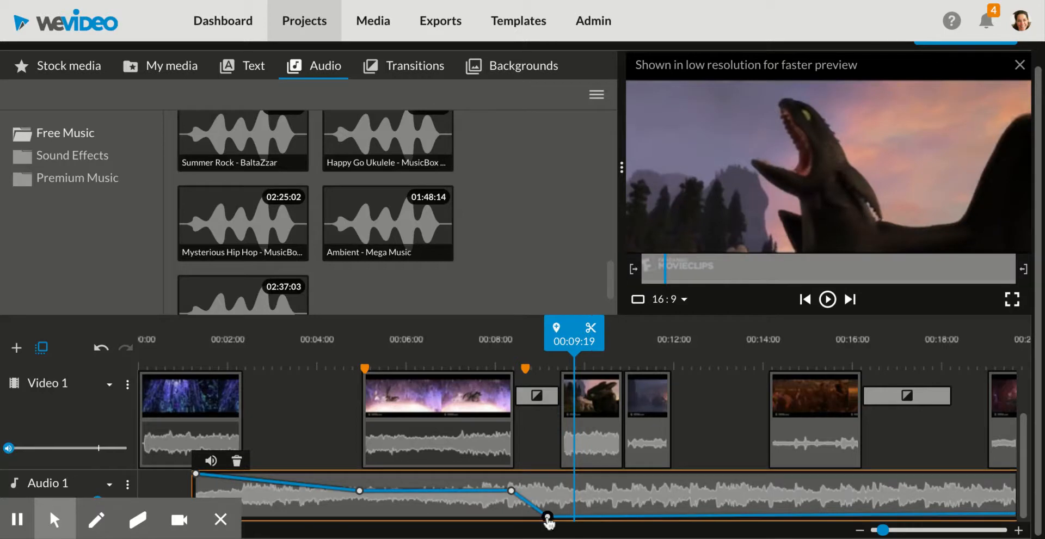
- Extend the music's fade-out to about 10.5 seconds, add a volume dip to 0% near 4 seconds, and play back the result
{"action": "left_click_drag", "start_coordinate": [548, 516], "coordinate": [611, 516]}
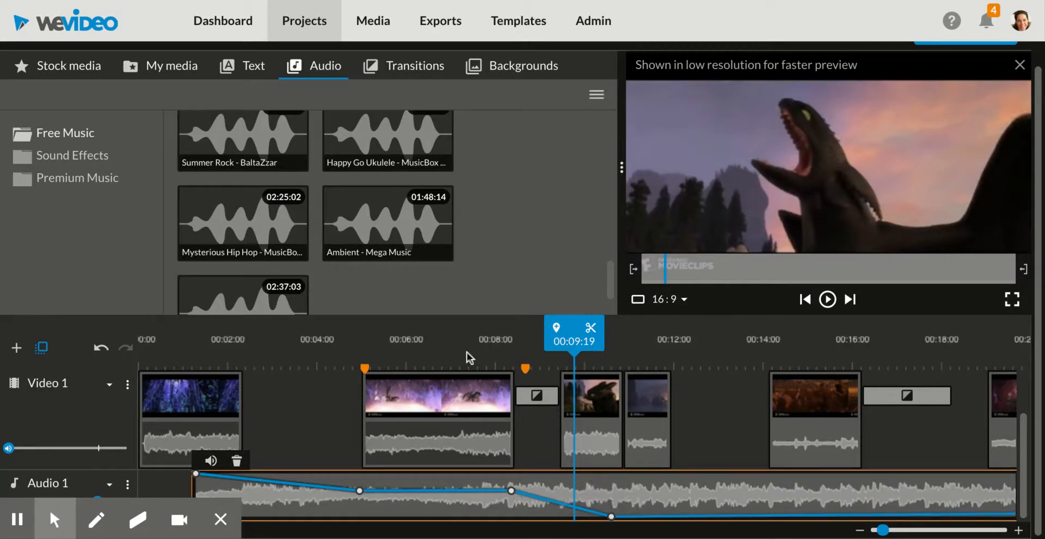
{"action": "left_click", "coordinate": [312, 486]}
{"action": "left_click_drag", "start_coordinate": [313, 486], "coordinate": [310, 516]}
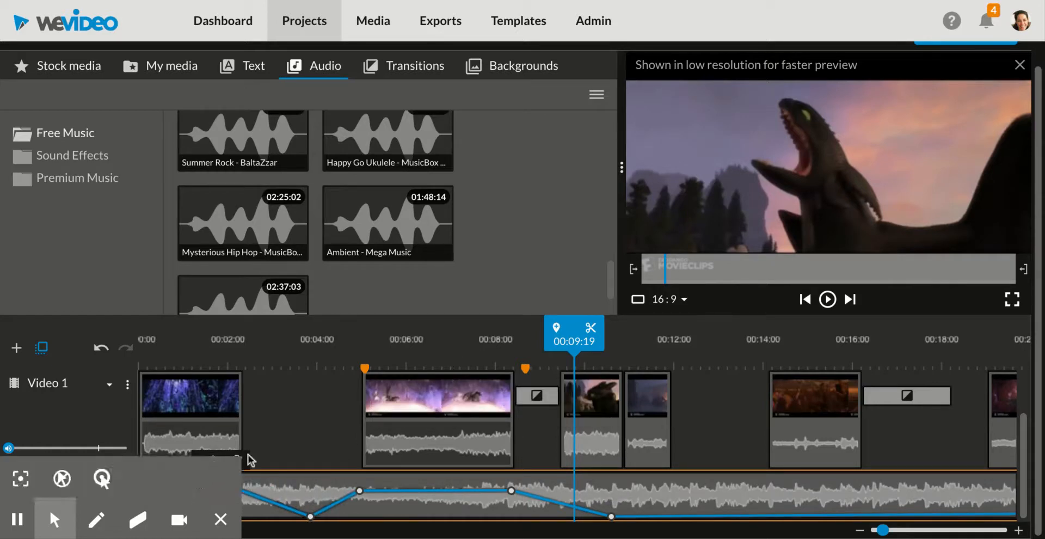
{"action": "left_click", "coordinate": [294, 353]}
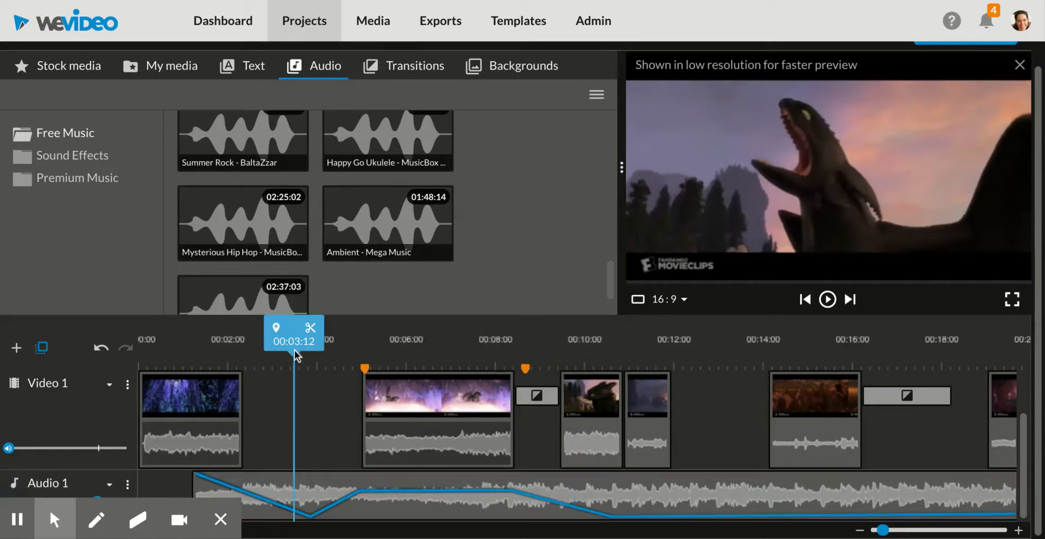
{"action": "key", "text": "space"}
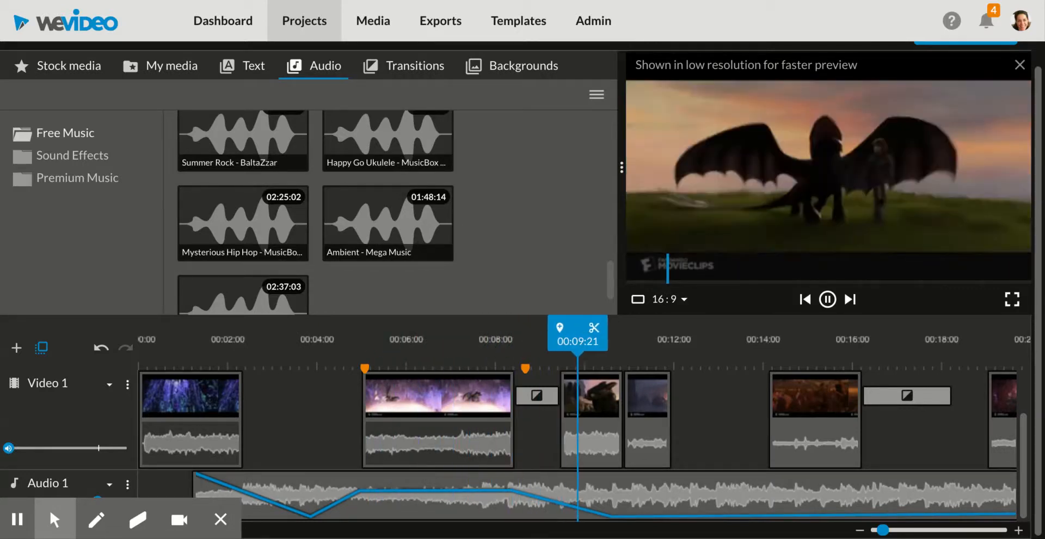
- Stop playback, split the music clip at 00:10:23, and delete the portion after the cut
{"action": "left_click", "coordinate": [426, 489]}
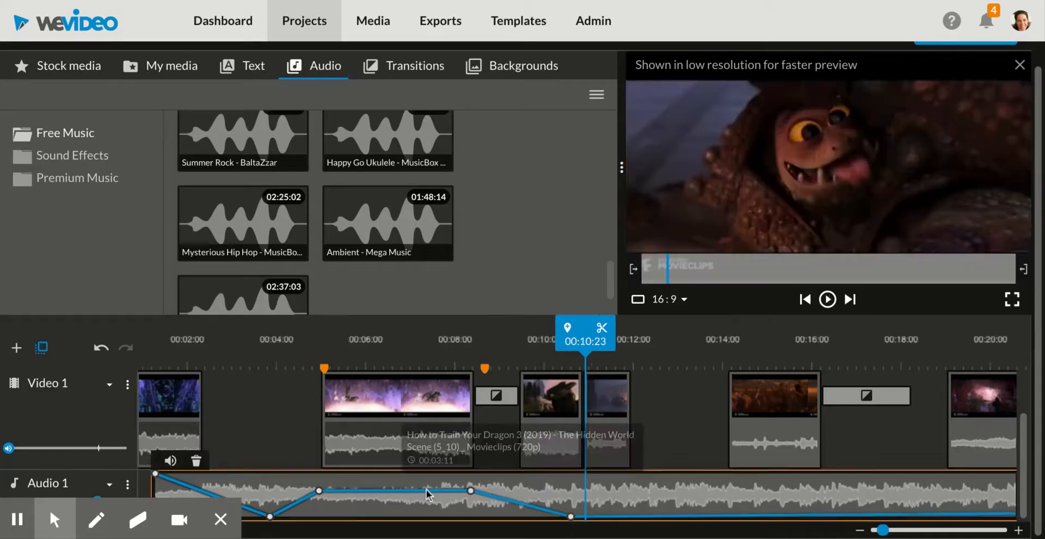
{"action": "left_click", "coordinate": [601, 330]}
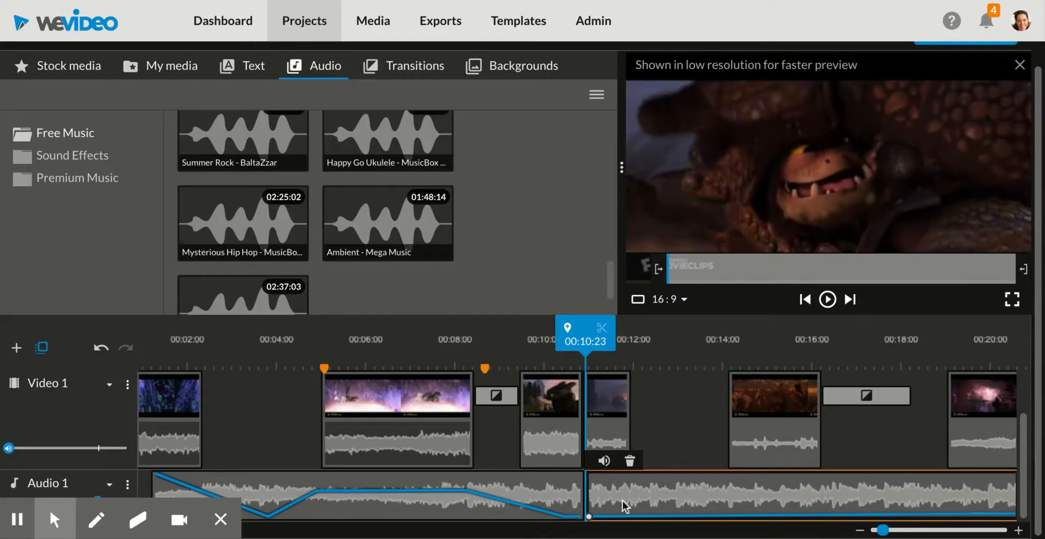
{"action": "left_click", "coordinate": [629, 461]}
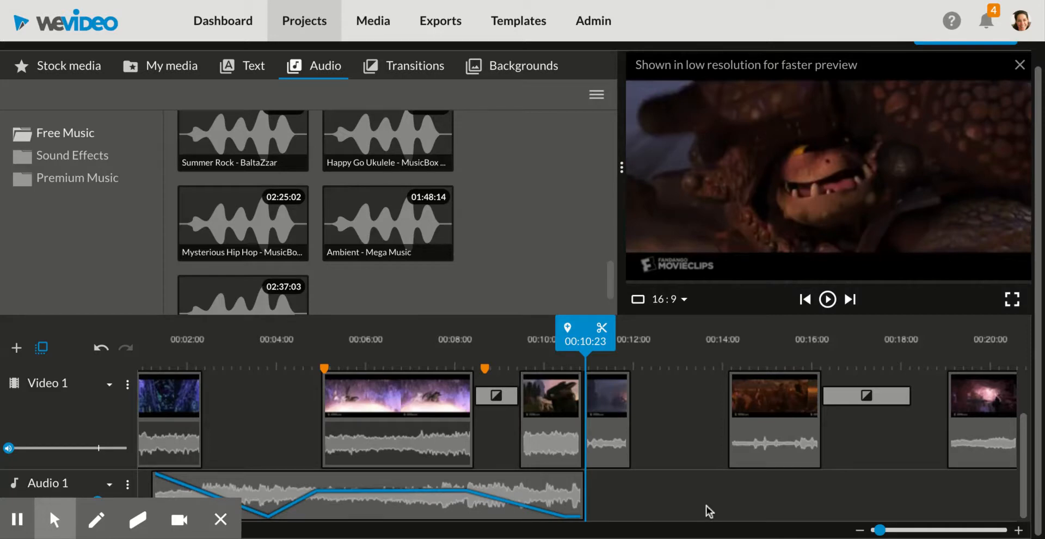
- Move the fade-out's 0% volume point to the very end of the shortened music clip
{"action": "left_click", "coordinate": [563, 515]}
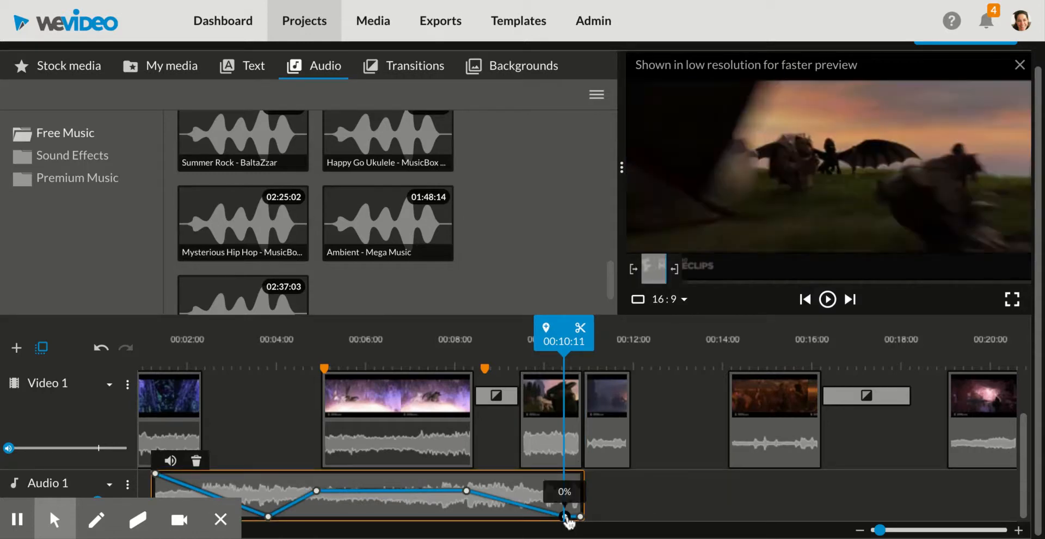
{"action": "left_click", "coordinate": [564, 517]}
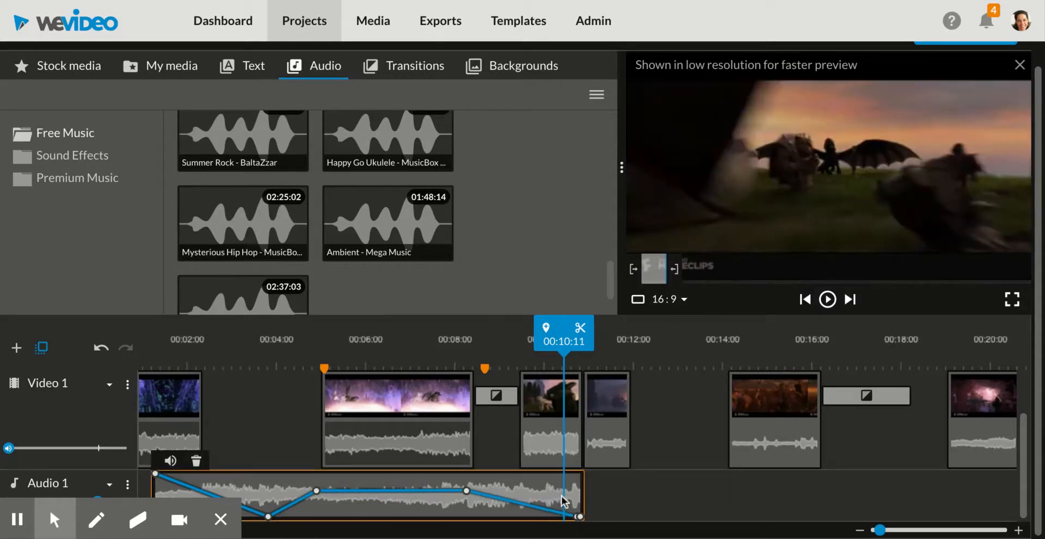
{"action": "right_click", "coordinate": [561, 496]}
{"action": "left_click", "coordinate": [571, 493]}
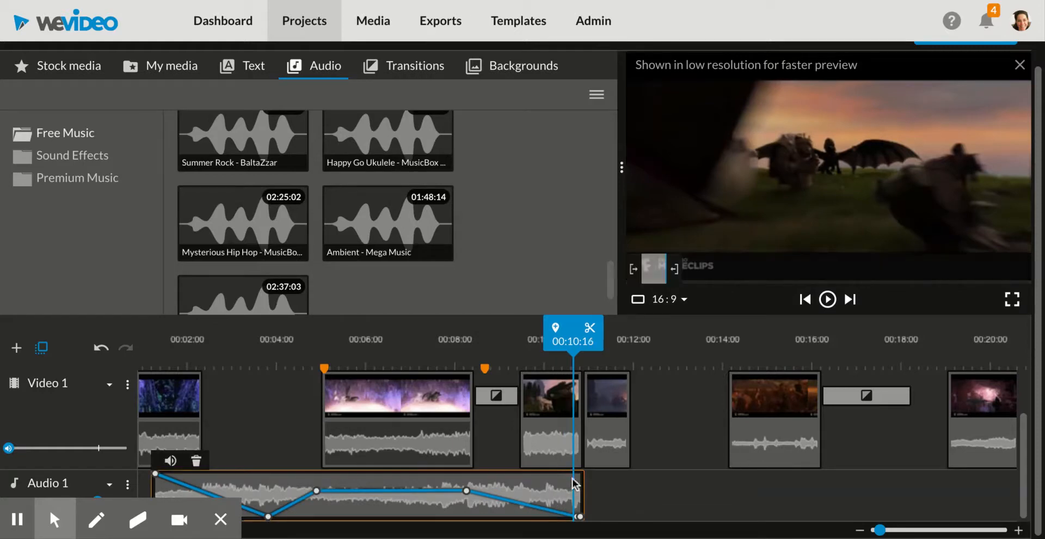
{"action": "right_click", "coordinate": [573, 493]}
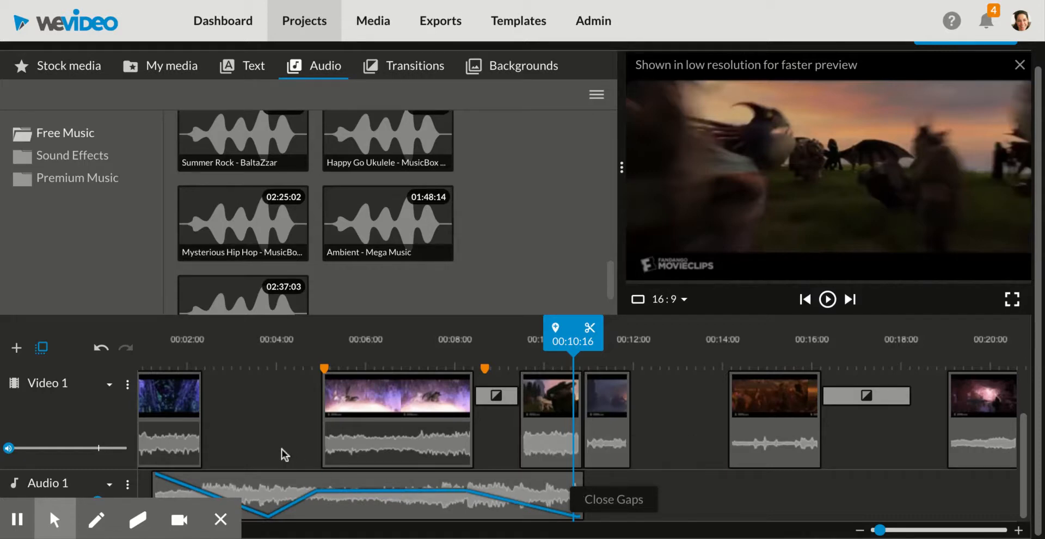
- Play the trailer from the beginning to check the titles with the music, stopping at about 00:04:17
{"action": "scroll", "coordinate": [281, 449], "scroll_direction": "left", "scroll_amount": 2}
{"action": "scroll", "coordinate": [282, 448], "scroll_direction": "up", "scroll_amount": 2}
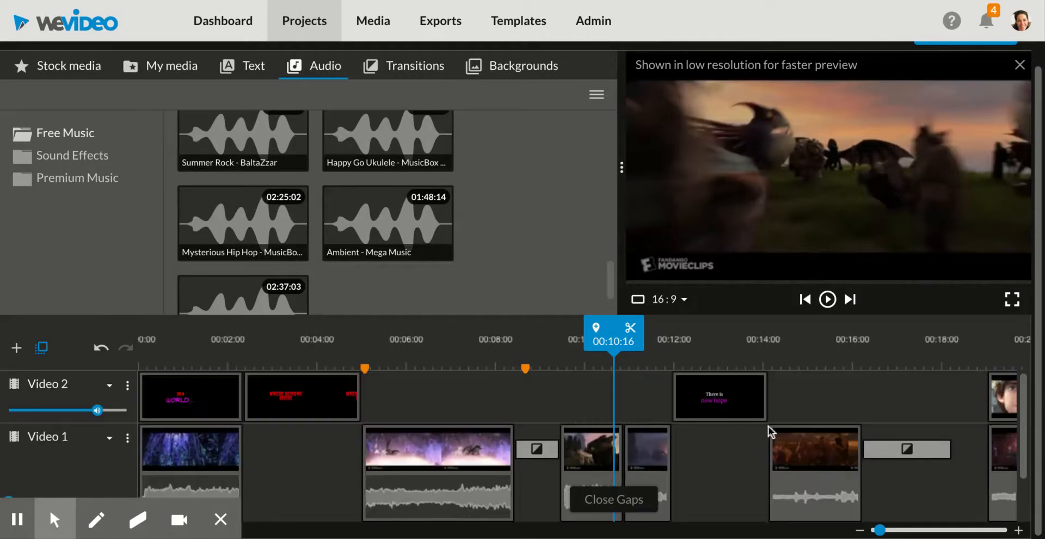
{"action": "left_click", "coordinate": [169, 348]}
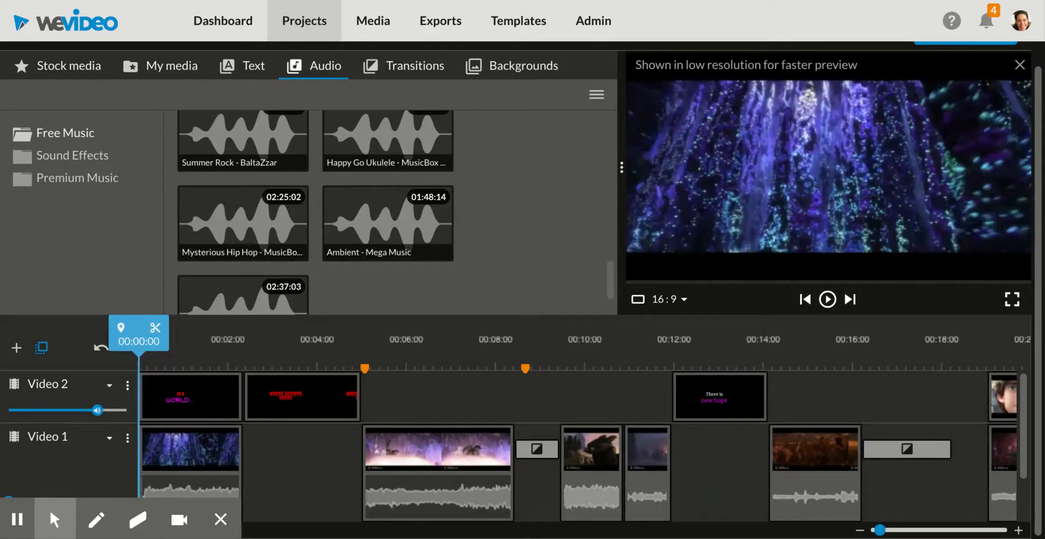
{"action": "key", "text": "space"}
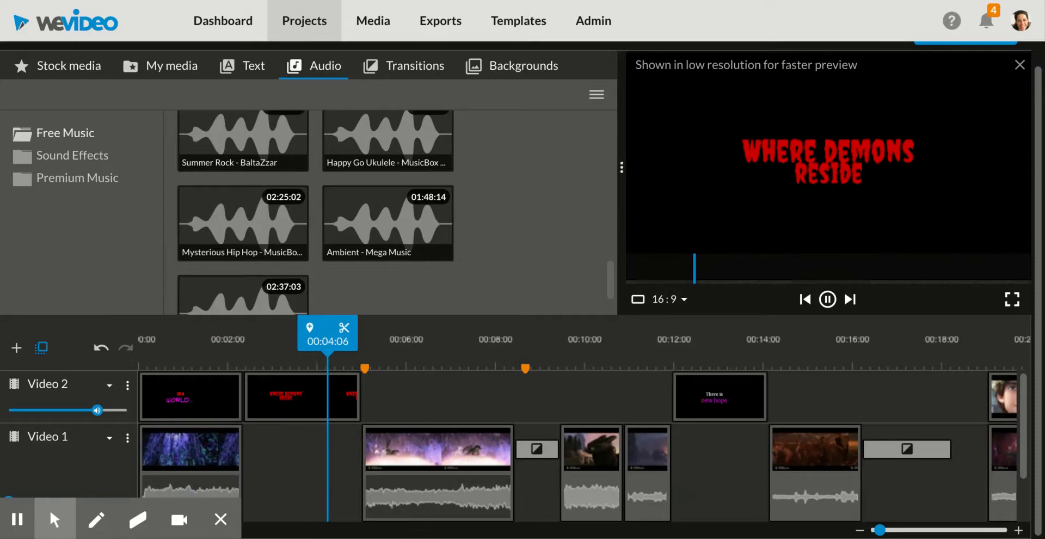
{"action": "key", "text": "space"}
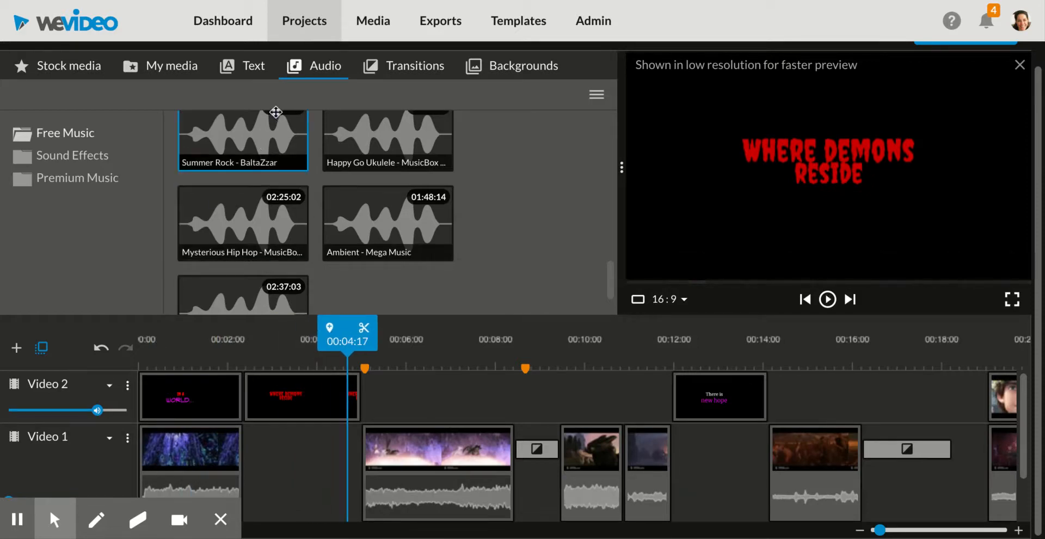
- Record a voiceover of about 7 seconds from the start of the timeline with the video muted, preview it, and save it
{"action": "scroll", "coordinate": [276, 84], "scroll_direction": "up", "scroll_amount": 1}
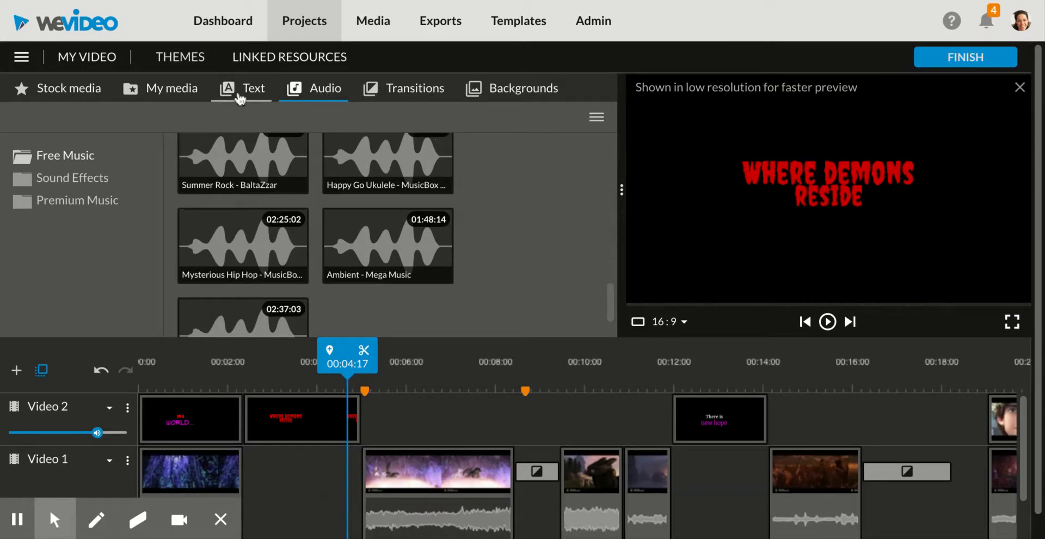
{"action": "left_click", "coordinate": [155, 92]}
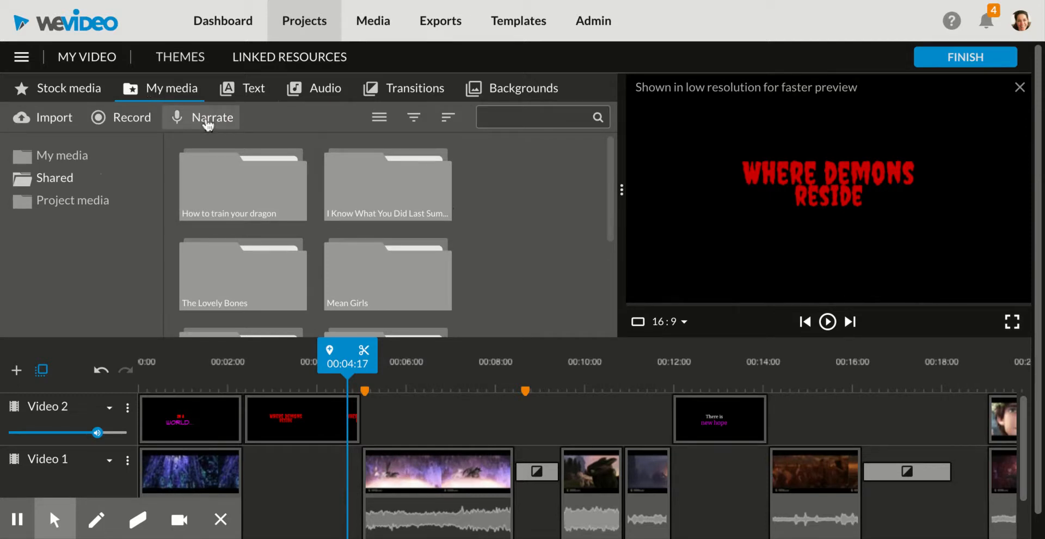
{"action": "left_click_drag", "start_coordinate": [353, 353], "coordinate": [141, 353]}
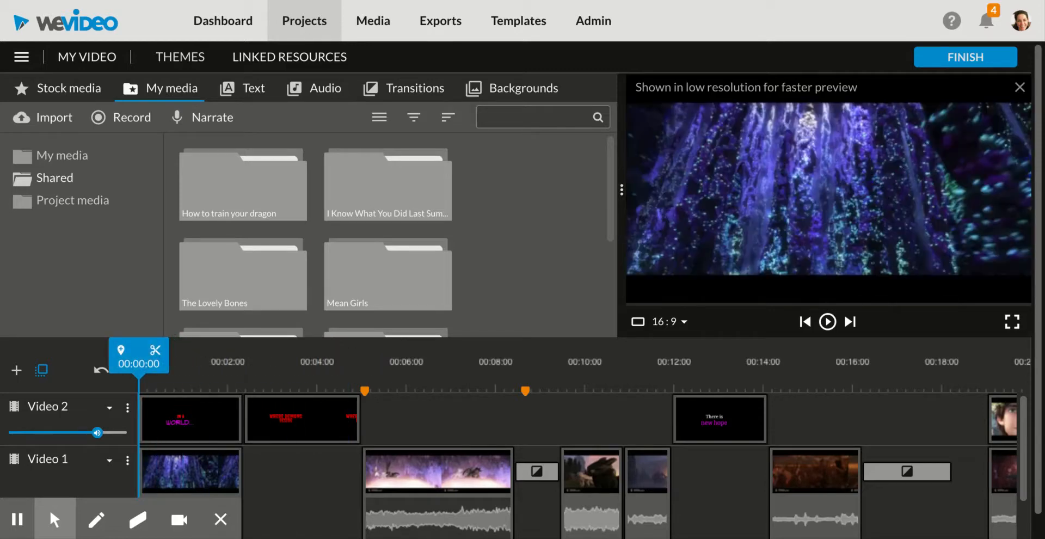
{"action": "left_click", "coordinate": [211, 126]}
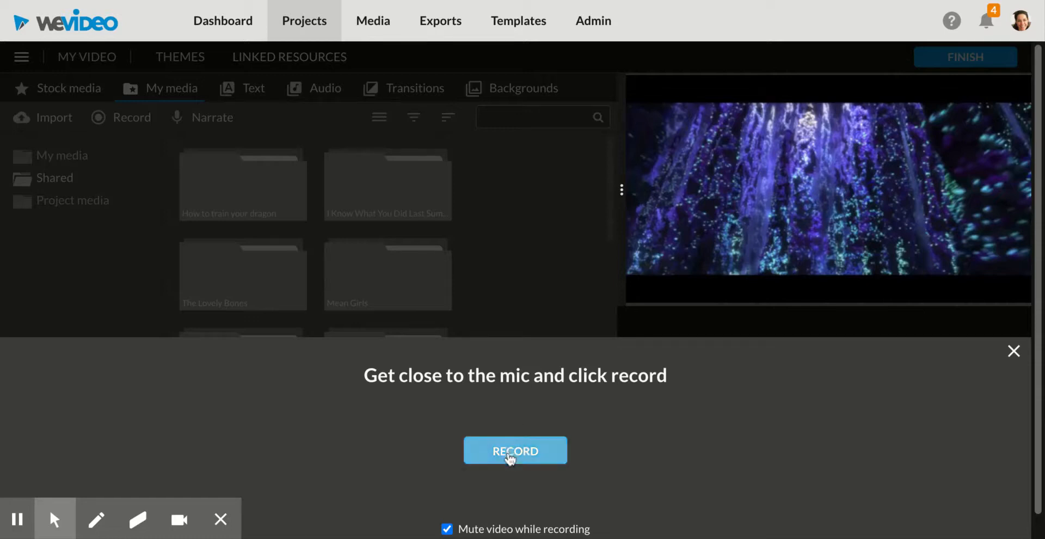
{"action": "left_click", "coordinate": [510, 456]}
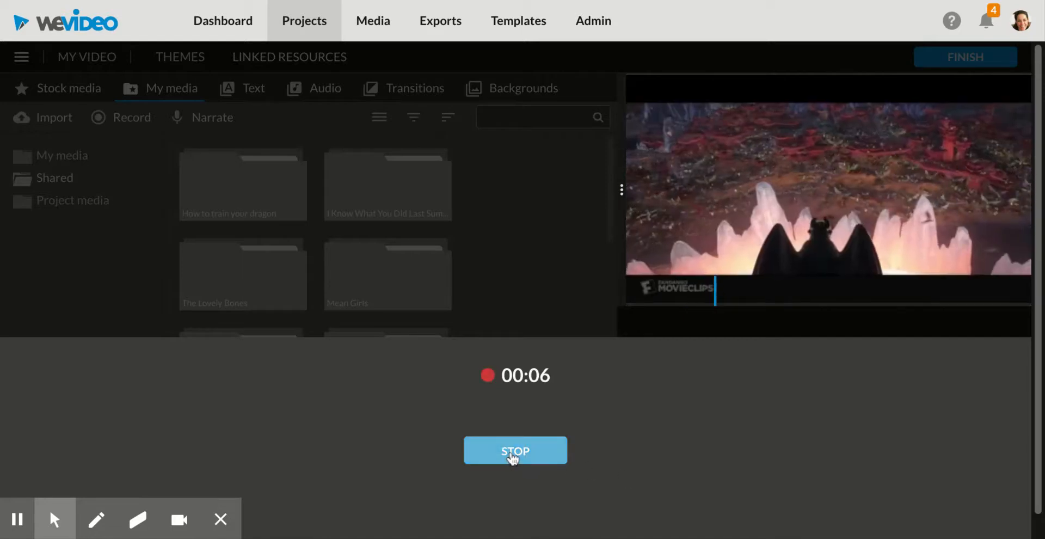
{"action": "left_click", "coordinate": [511, 456]}
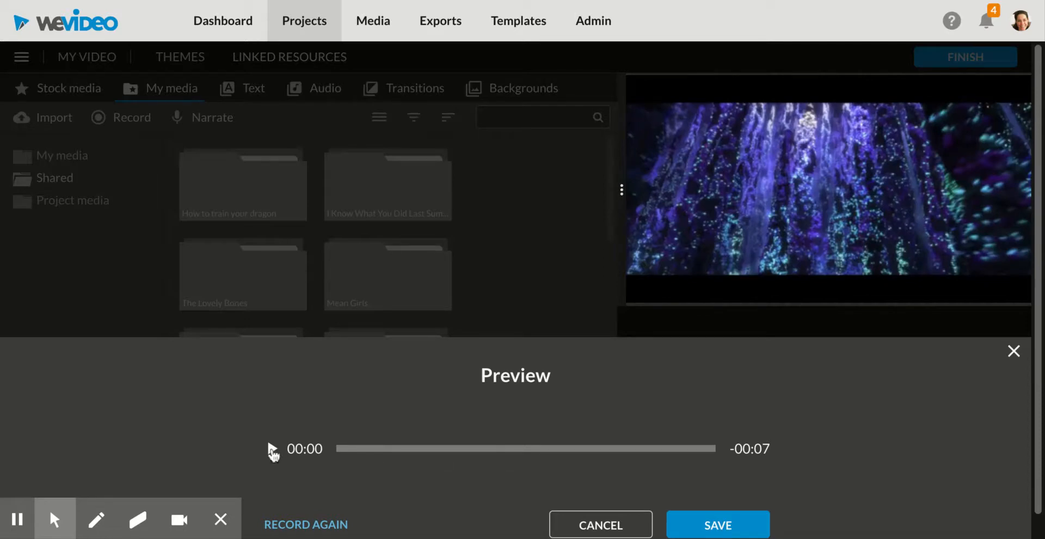
{"action": "left_click", "coordinate": [272, 448]}
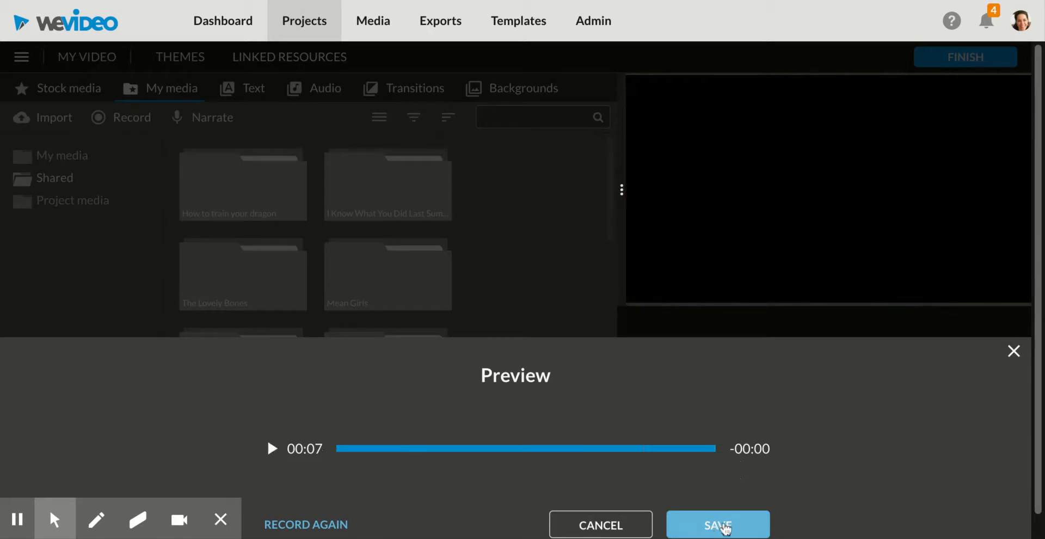
{"action": "left_click", "coordinate": [720, 526]}
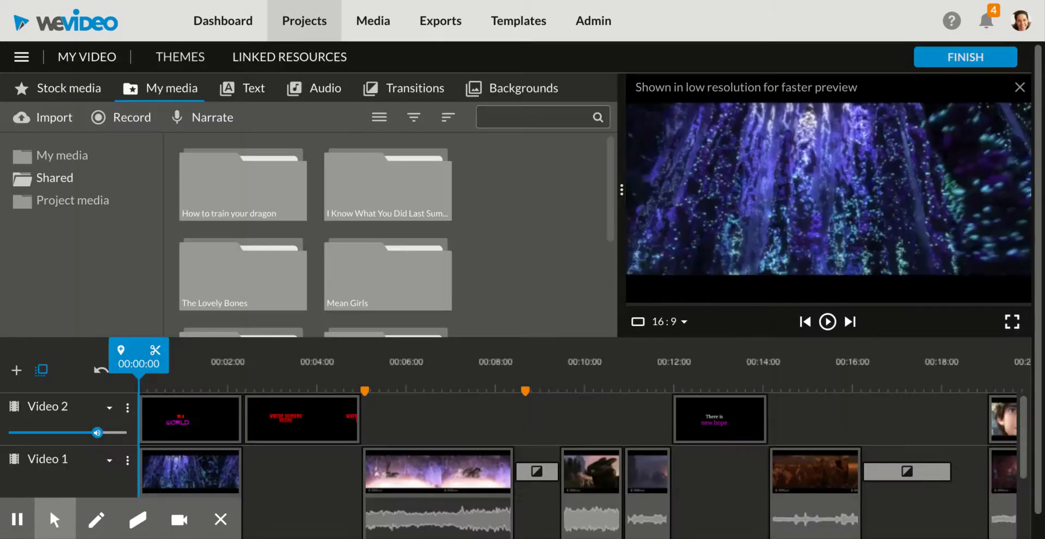
- Trim the start of the Mysterious Hip Hop clip on Audio 1 to about 00:03:15
{"action": "scroll", "coordinate": [308, 488], "scroll_direction": "down", "scroll_amount": 3}
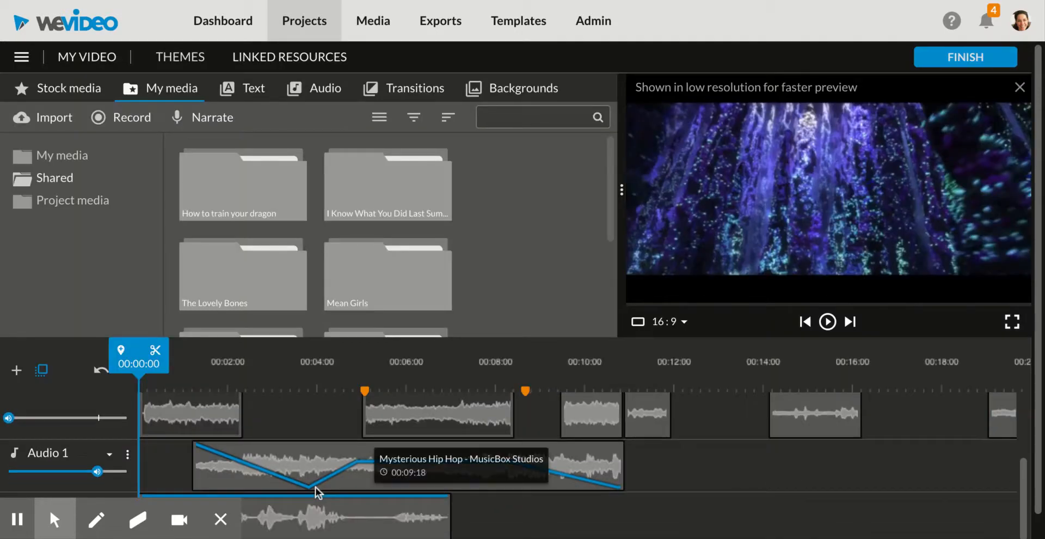
{"action": "scroll", "coordinate": [315, 486], "scroll_direction": "down", "scroll_amount": 1}
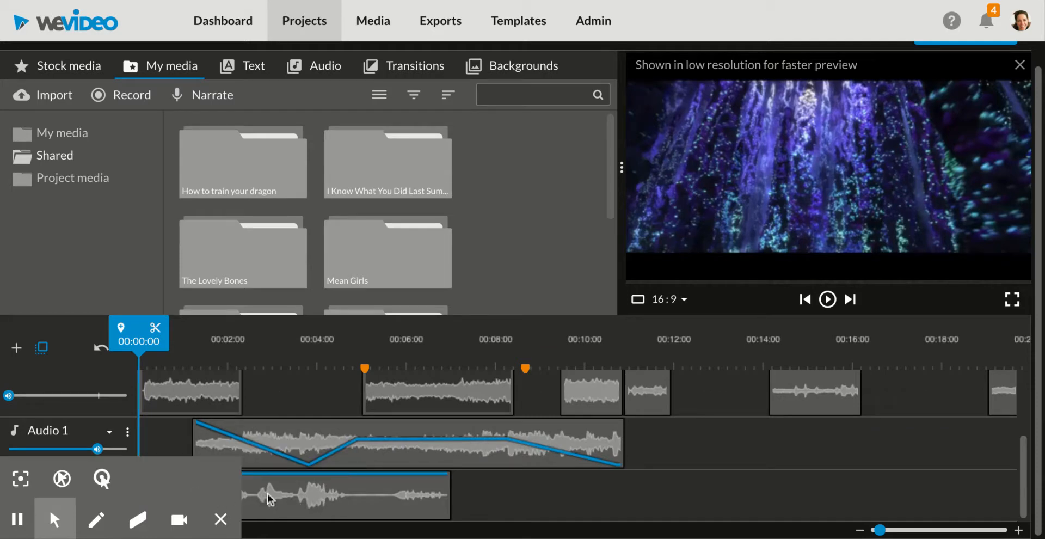
{"action": "scroll", "coordinate": [361, 439], "scroll_direction": "up", "scroll_amount": 3}
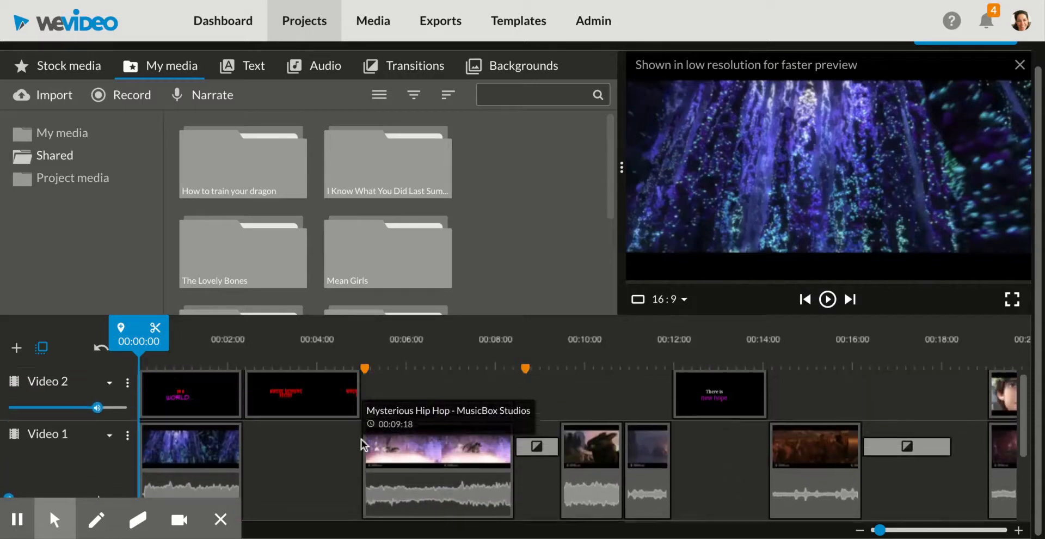
{"action": "scroll", "coordinate": [361, 438], "scroll_direction": "down", "scroll_amount": 3}
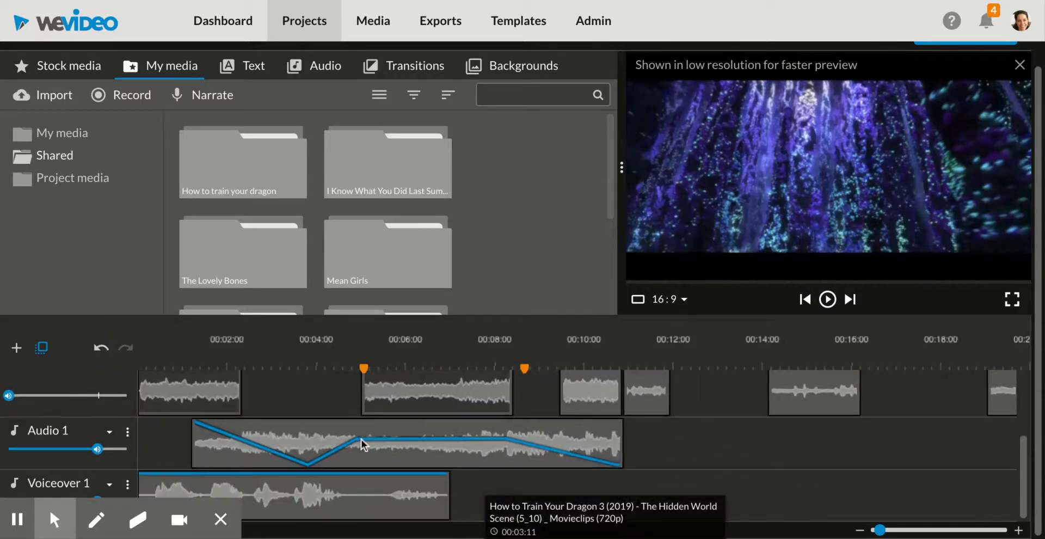
{"action": "left_click", "coordinate": [194, 440]}
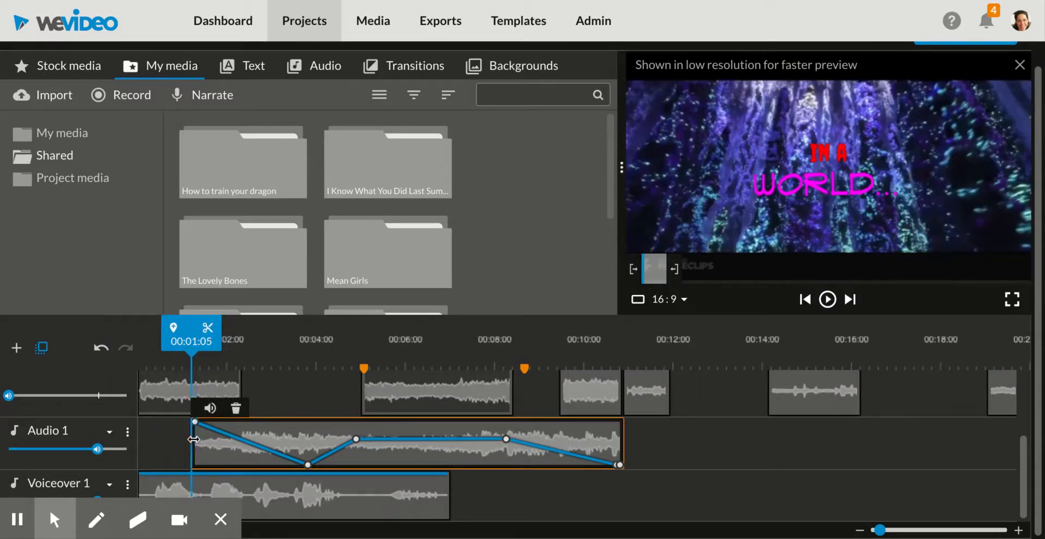
{"action": "left_click_drag", "start_coordinate": [194, 440], "coordinate": [298, 440]}
- Play the trailer from the beginning to check the voiceover against the trimmed music, stopping at about 00:08:11
{"action": "scroll", "coordinate": [253, 421], "scroll_direction": "up", "scroll_amount": 3}
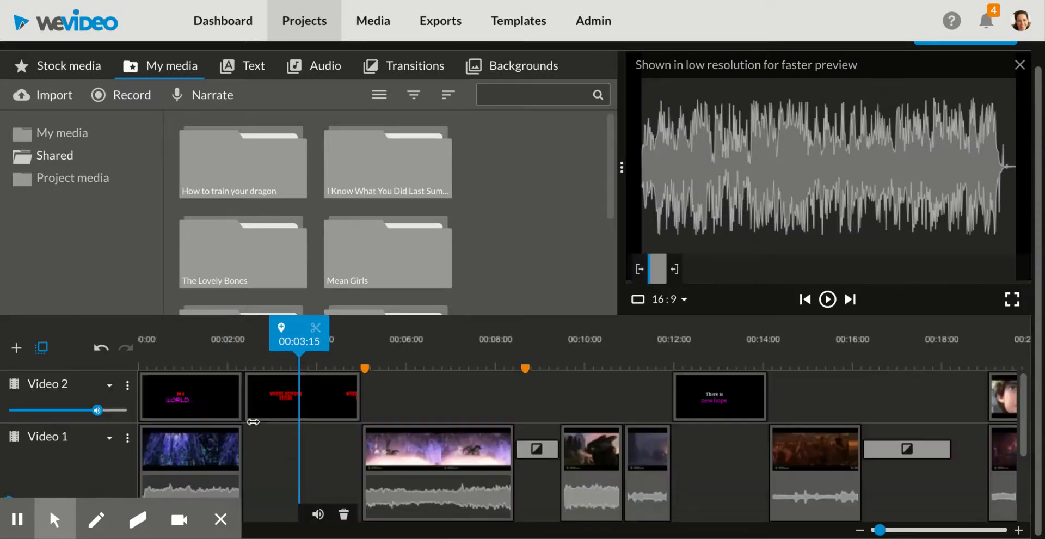
{"action": "scroll", "coordinate": [253, 422], "scroll_direction": "up", "scroll_amount": 1}
{"action": "left_click", "coordinate": [171, 378]}
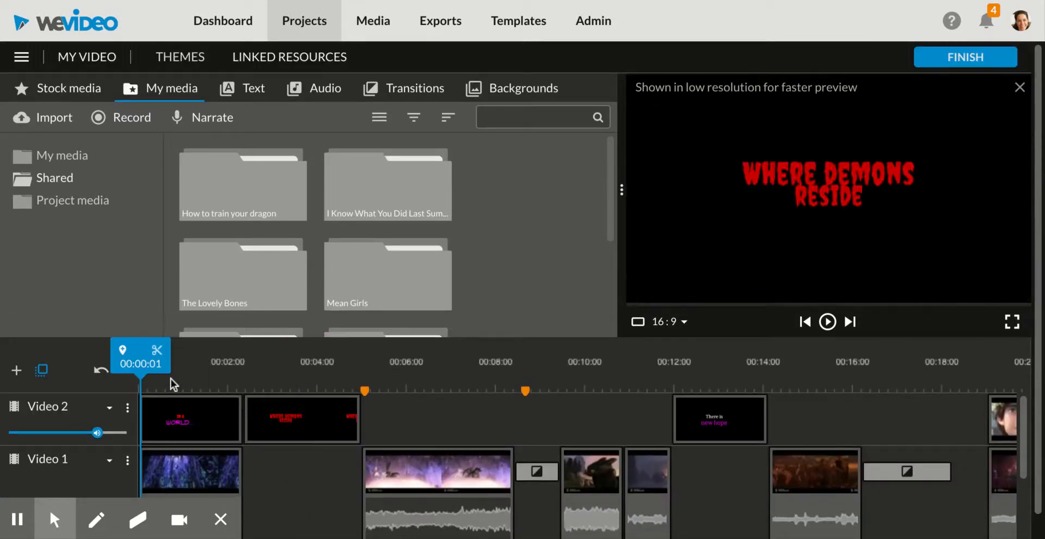
{"action": "key", "text": "space"}
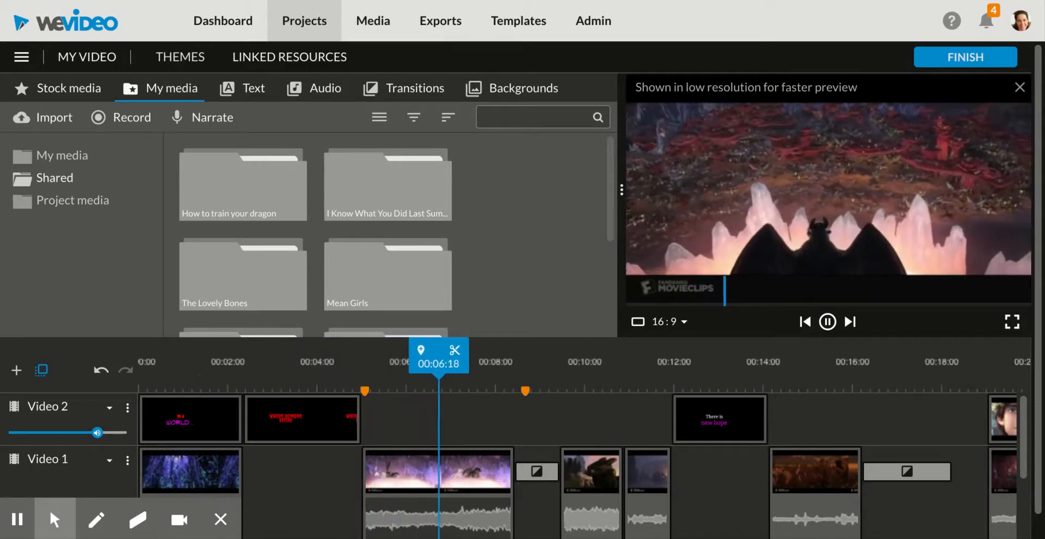
{"action": "key", "text": "space"}
{"action": "key", "text": "space"}
{"action": "key", "text": "space"}
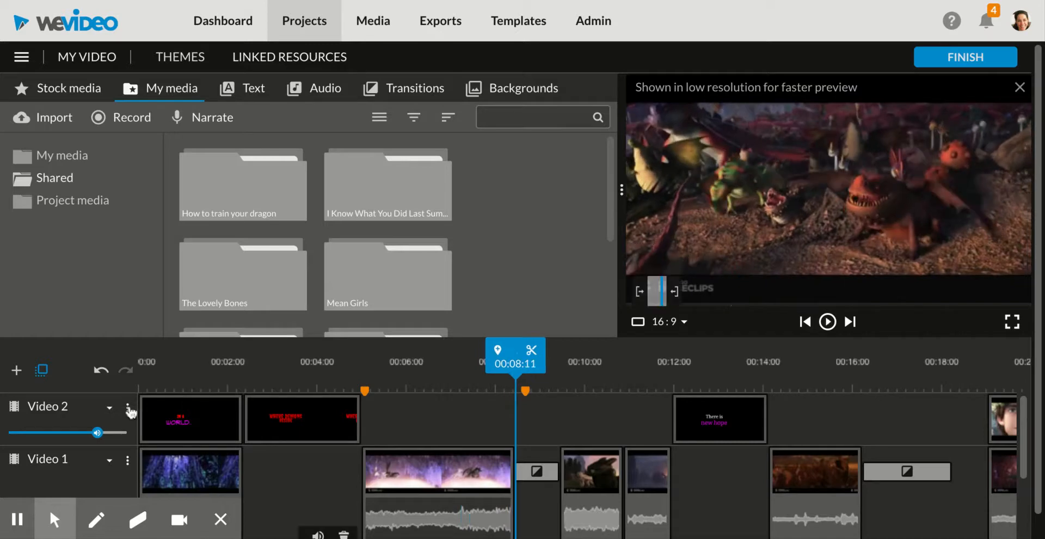
- Browse the Sound Effects categories in the audio library
{"action": "scroll", "coordinate": [299, 463], "scroll_direction": "down", "scroll_amount": 1}
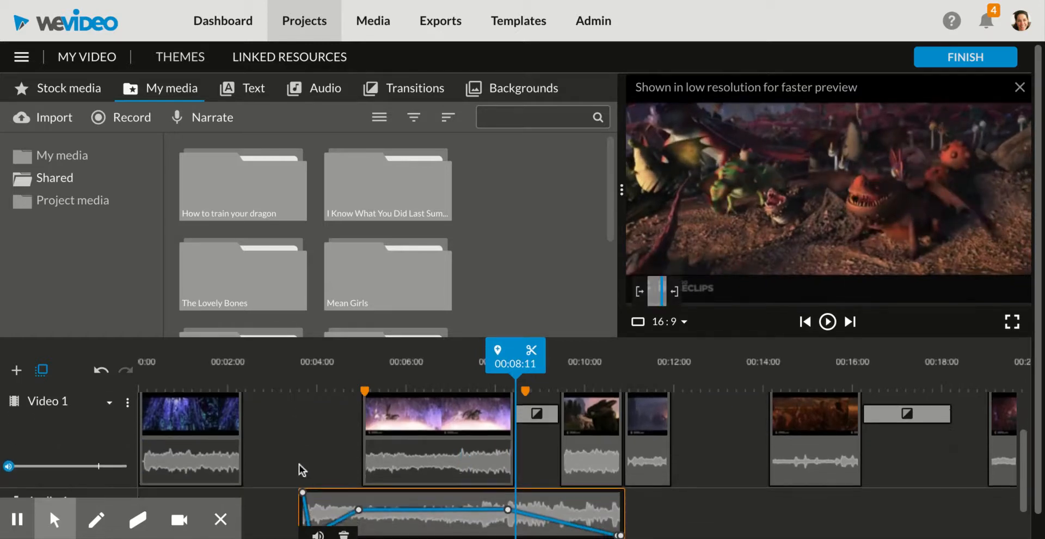
{"action": "scroll", "coordinate": [299, 463], "scroll_direction": "down", "scroll_amount": 1}
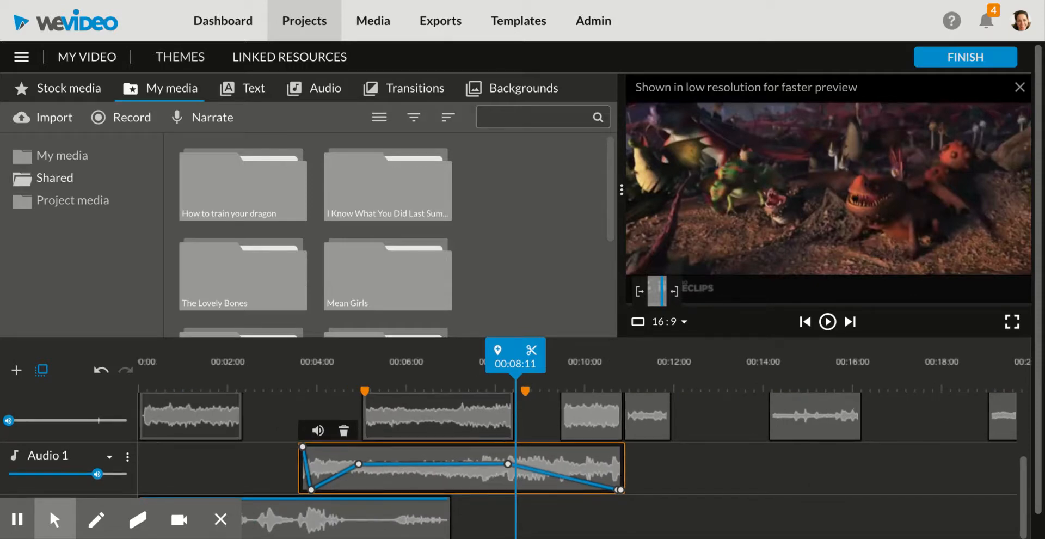
{"action": "left_click", "coordinate": [323, 88]}
{"action": "left_click", "coordinate": [44, 182]}
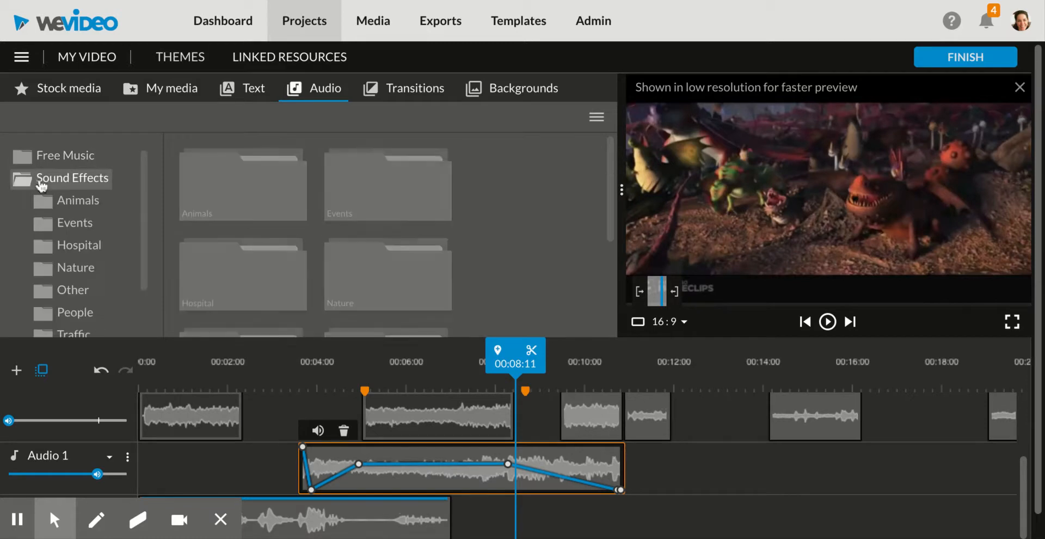
{"action": "left_click", "coordinate": [26, 185]}
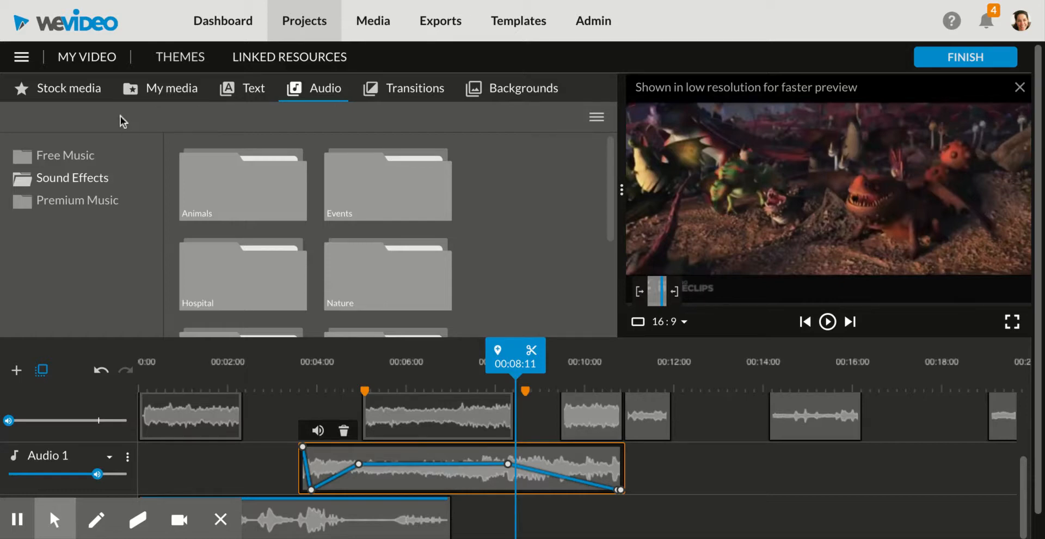
- Import media into My Media and preview the zapsplat_horror_demon_devil sound effect
{"action": "left_click", "coordinate": [159, 89]}
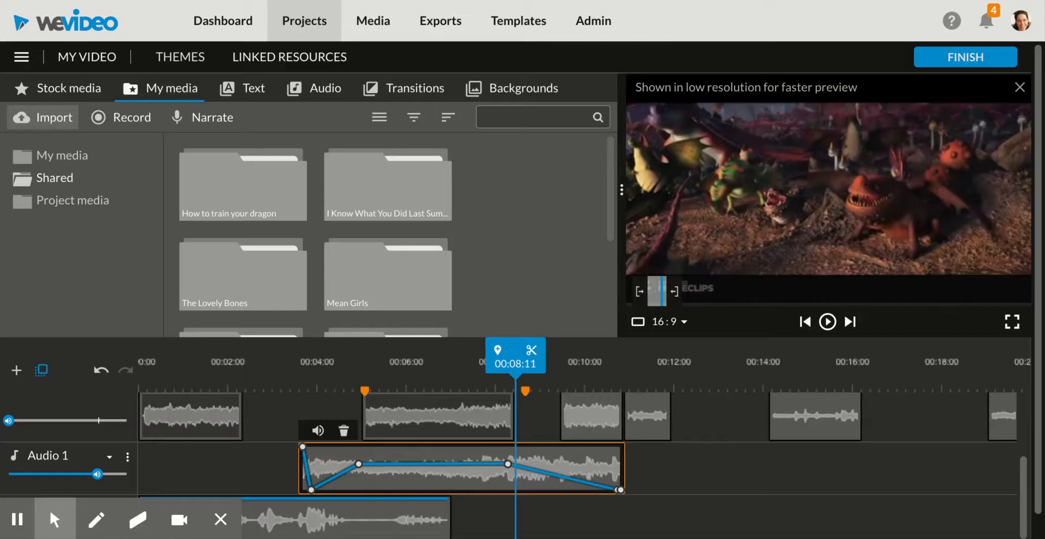
{"action": "left_click", "coordinate": [44, 117]}
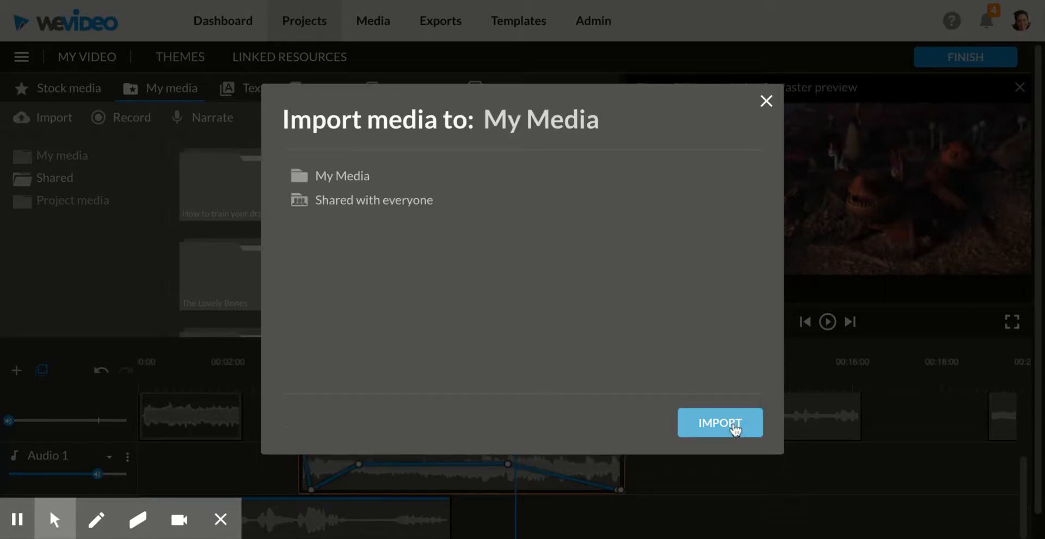
{"action": "left_click", "coordinate": [735, 427]}
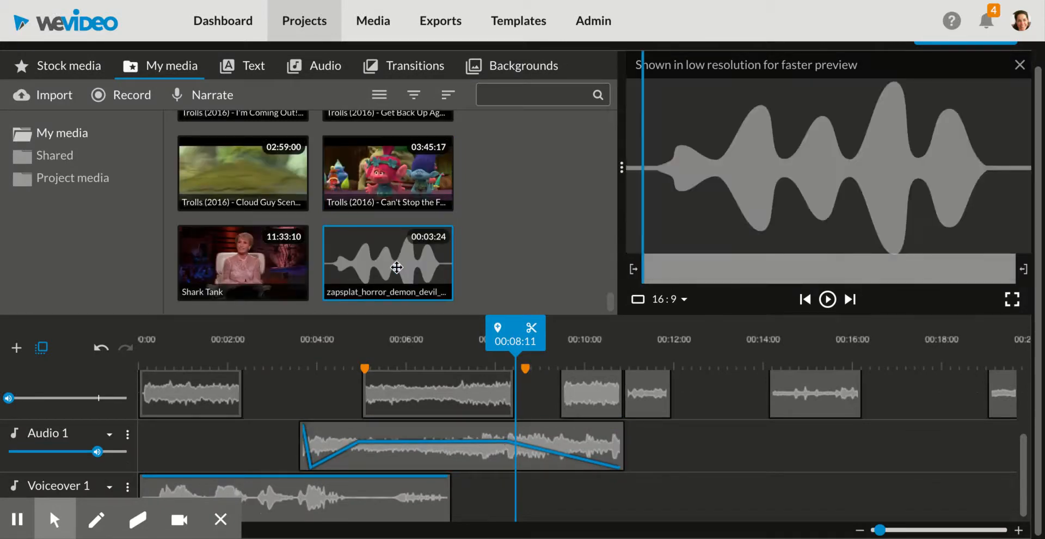
{"action": "left_click", "coordinate": [827, 299]}
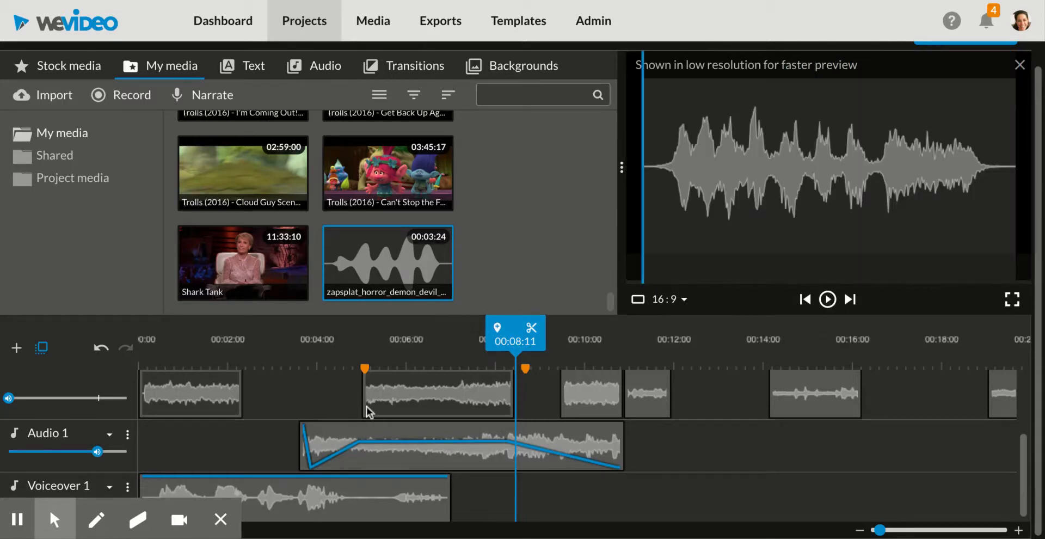
- Add the zapsplat_horror_demon_devil sound effect to the Voiceover 1 track directly after the narration, at 00:07:01
{"action": "scroll", "coordinate": [368, 412], "scroll_direction": "up", "scroll_amount": 2}
{"action": "scroll", "coordinate": [368, 409], "scroll_direction": "up", "scroll_amount": 2}
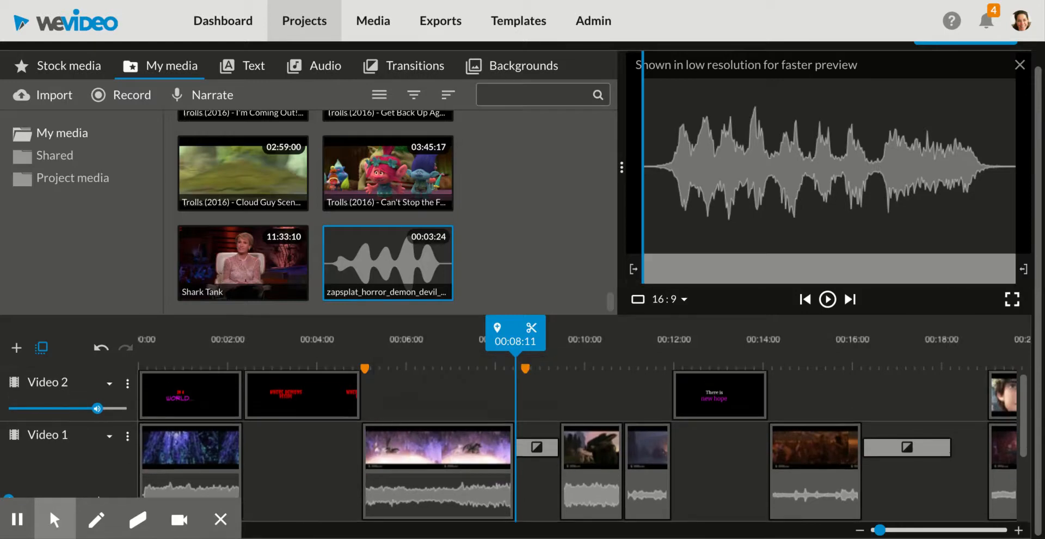
{"action": "scroll", "coordinate": [511, 444], "scroll_direction": "down", "scroll_amount": 2}
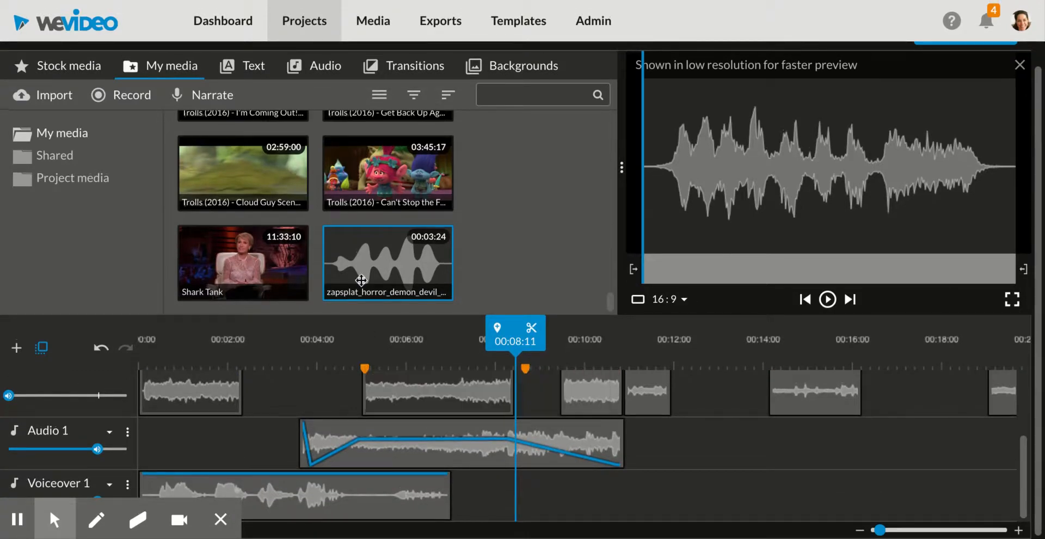
{"action": "left_click_drag", "start_coordinate": [370, 259], "coordinate": [468, 494]}
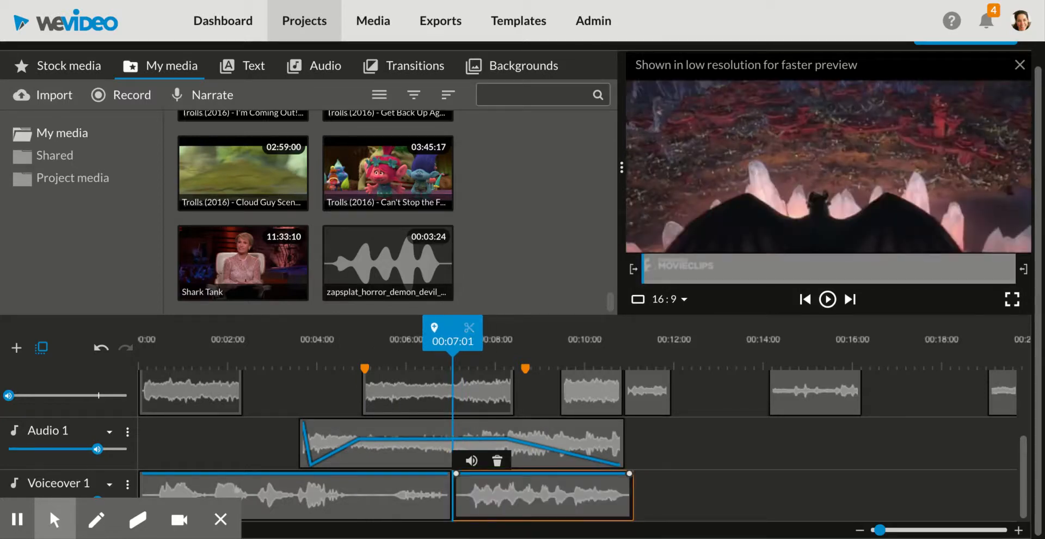
- Add a new audio track named Audio 2 to the timeline
{"action": "left_click", "coordinate": [16, 348]}
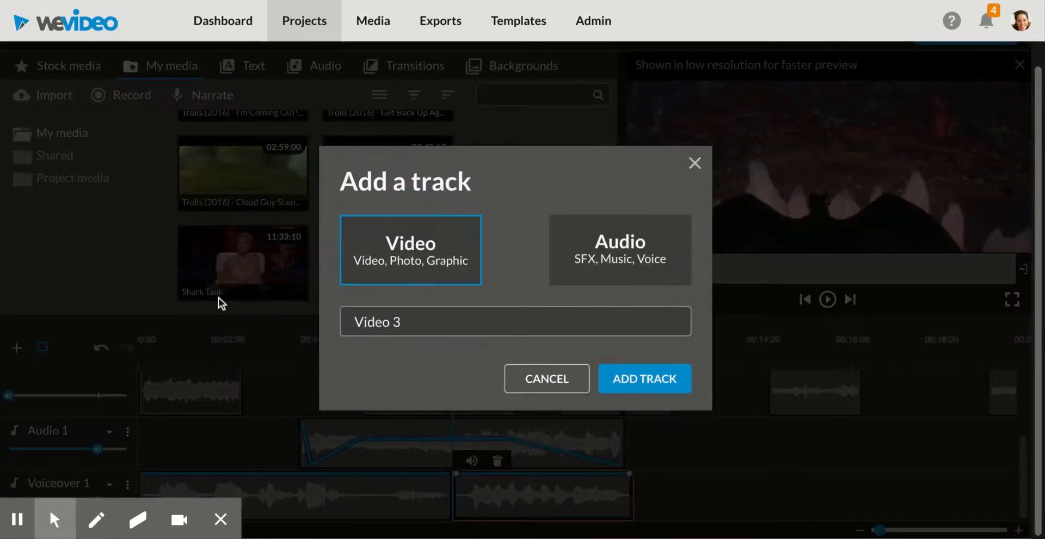
{"action": "left_click", "coordinate": [621, 249]}
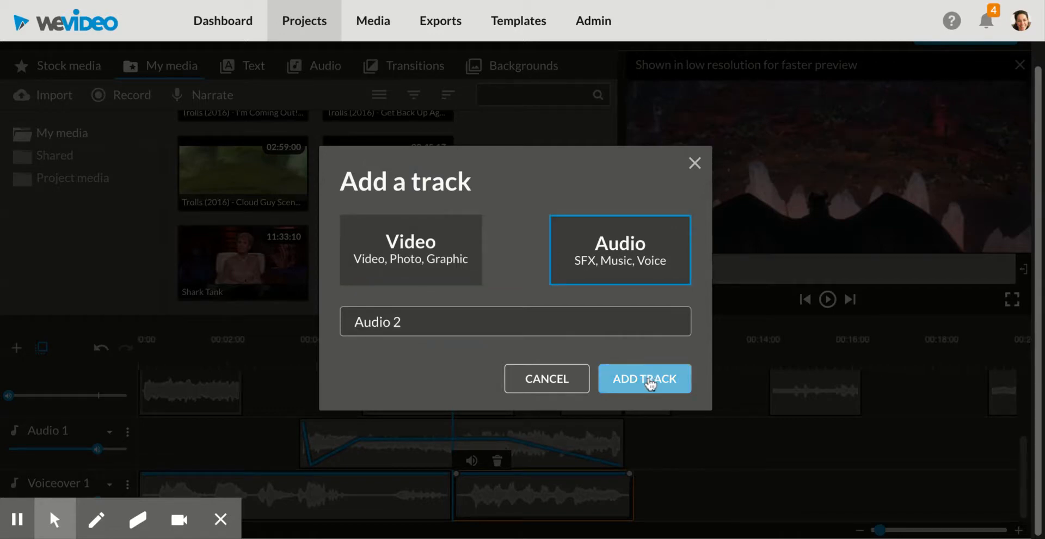
{"action": "left_click", "coordinate": [647, 380]}
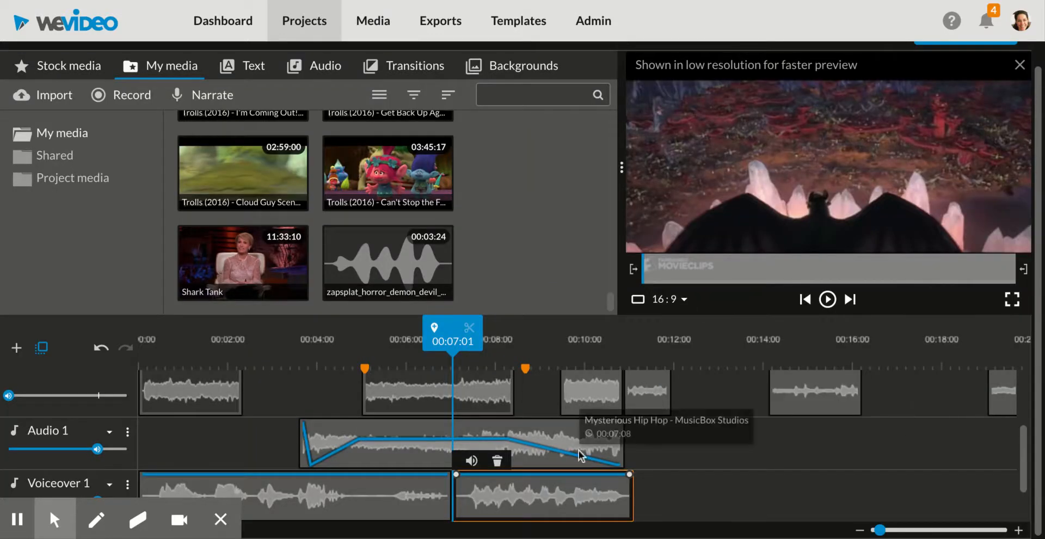
- Move the demon sound effect from Voiceover 1 to the Audio 2 track, starting at about 00:04:01
{"action": "scroll", "coordinate": [615, 438], "scroll_direction": "down", "scroll_amount": 2}
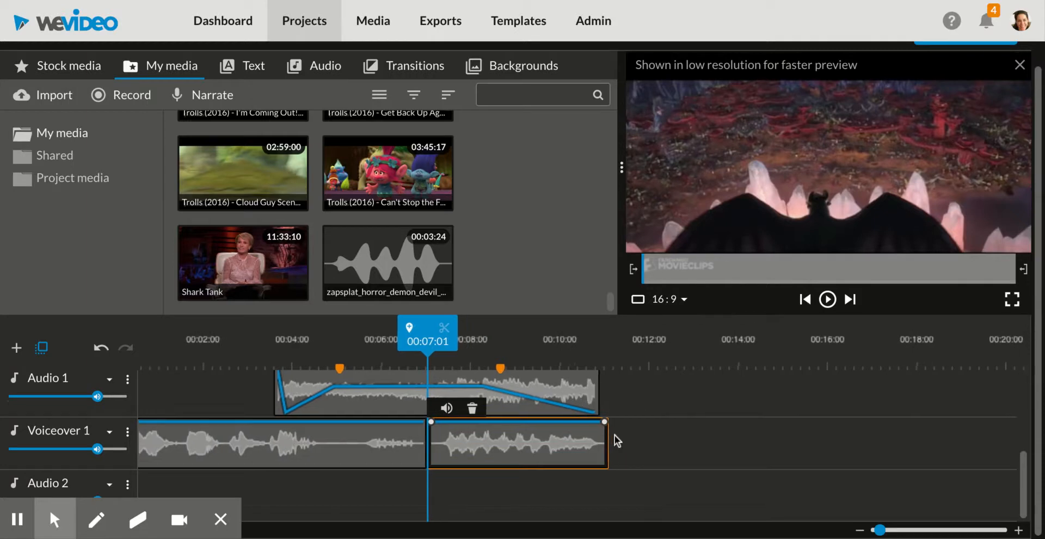
{"action": "scroll", "coordinate": [583, 439], "scroll_direction": "left", "scroll_amount": 1}
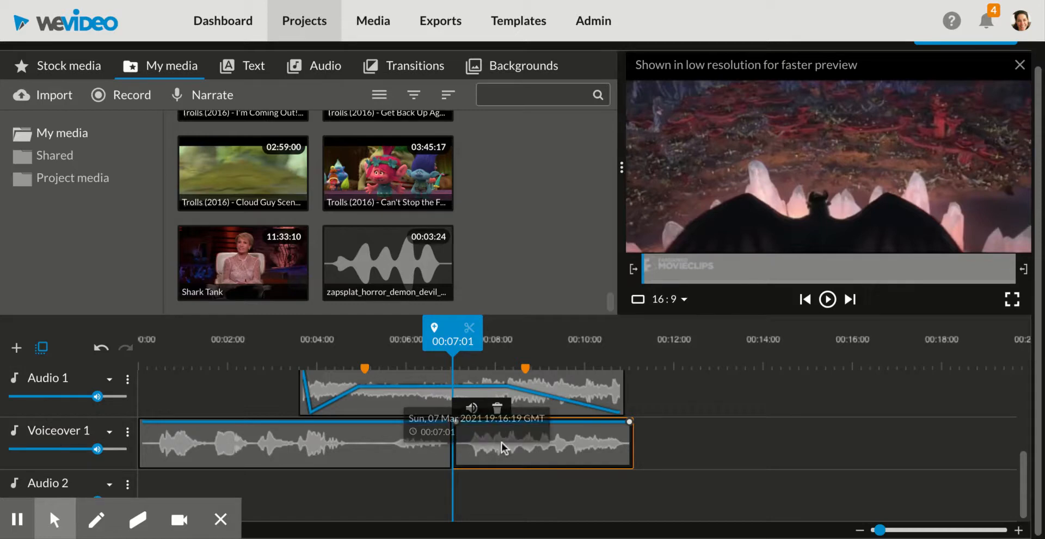
{"action": "left_click_drag", "start_coordinate": [504, 446], "coordinate": [372, 499]}
- Play the trailer from the beginning to about 00:10:02 and review the arrangement of its music, voiceover, and sound effect
{"action": "scroll", "coordinate": [399, 442], "scroll_direction": "up", "scroll_amount": 3}
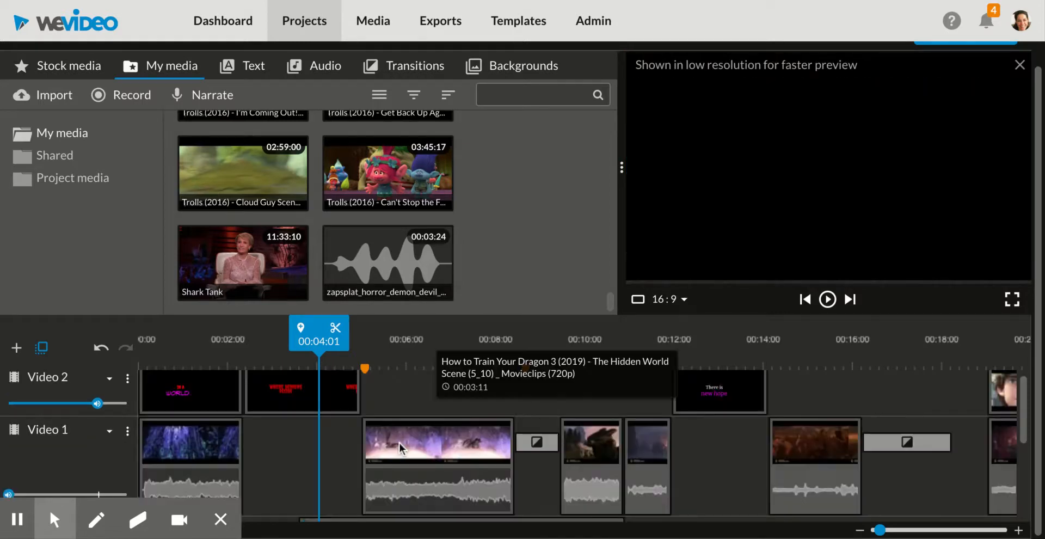
{"action": "left_click_drag", "start_coordinate": [315, 328], "coordinate": [138, 328]}
{"action": "key", "text": "space"}
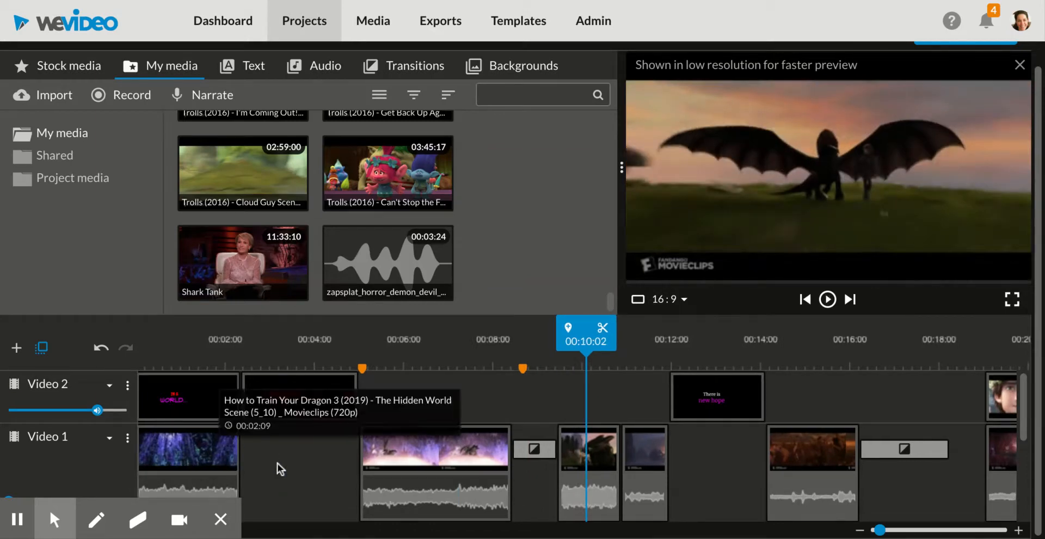
{"action": "scroll", "coordinate": [276, 462], "scroll_direction": "down", "scroll_amount": 3}
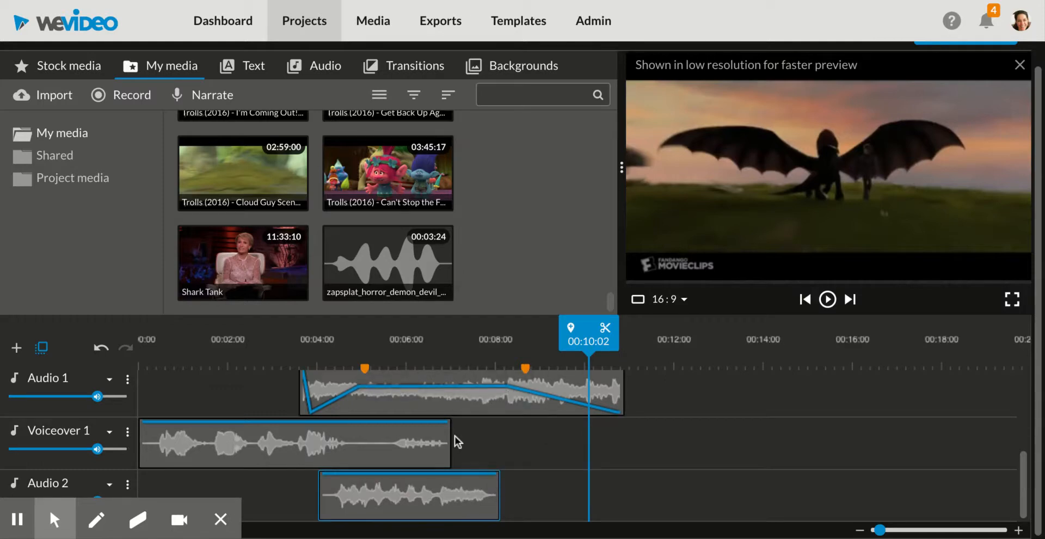
{"action": "scroll", "coordinate": [455, 436], "scroll_direction": "up", "scroll_amount": 3}
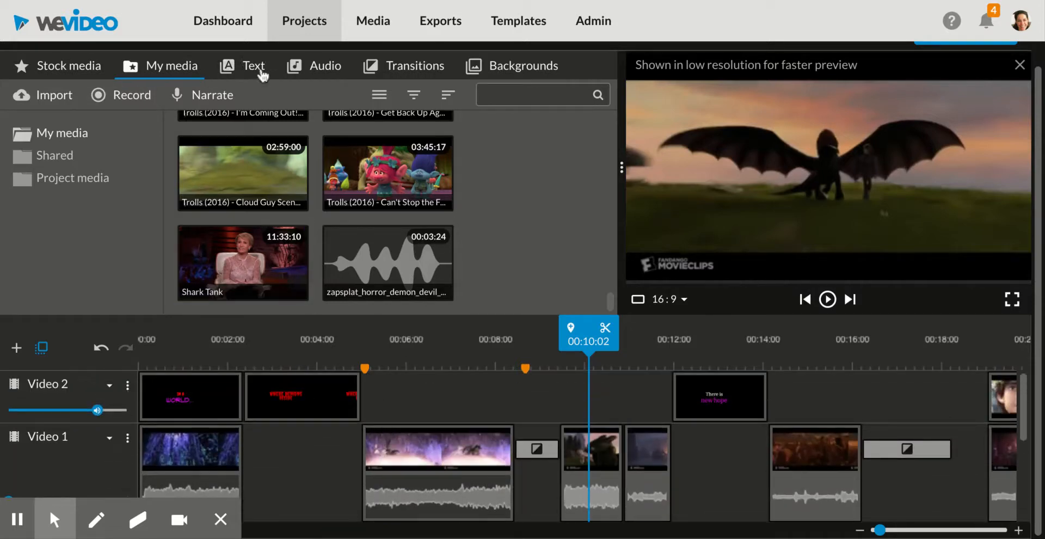
- Open the Sound Effects folder in the audio library
{"action": "left_click", "coordinate": [319, 66]}
{"action": "left_click", "coordinate": [77, 155]}
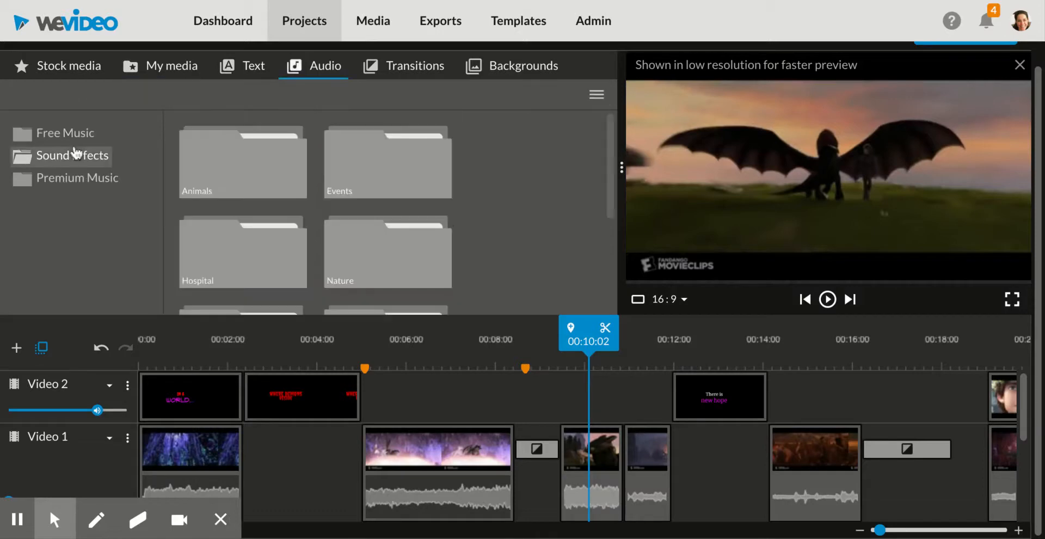
{"action": "scroll", "coordinate": [117, 203], "scroll_direction": "up", "scroll_amount": 1}
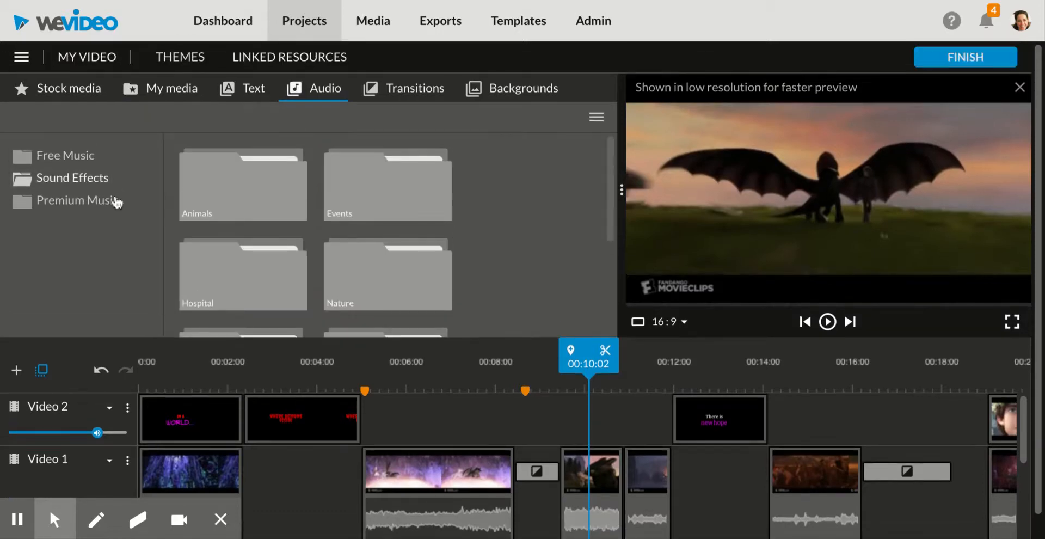